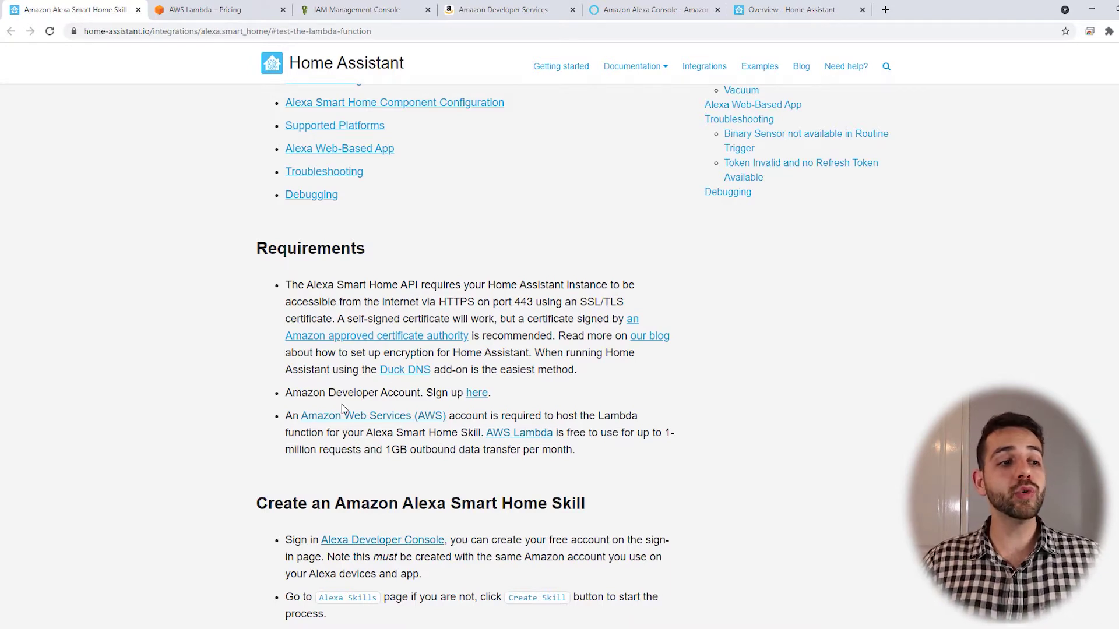
Highlight the Amazon Developer Account line in the Alexa Smart Home Requirements section.
{"action": "left_click_drag", "start_coordinate": [303, 392], "coordinate": [433, 393]}
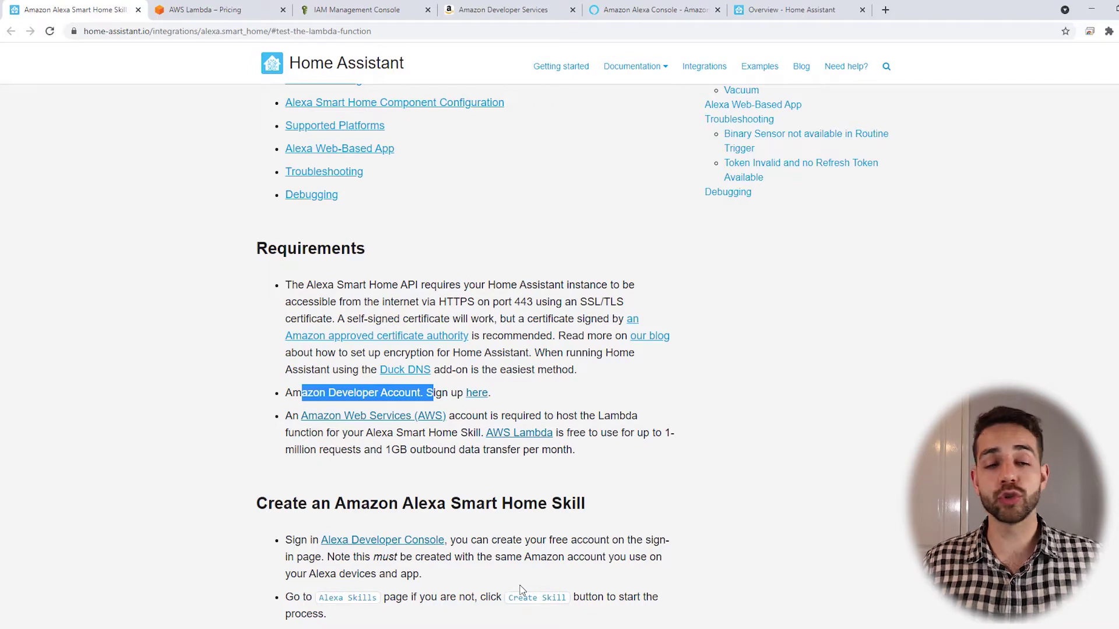
Highlight the AWS Lambda free tier of 1M requests and 400,000 GB-seconds on the pricing page.
{"action": "left_click", "coordinate": [529, 437]}
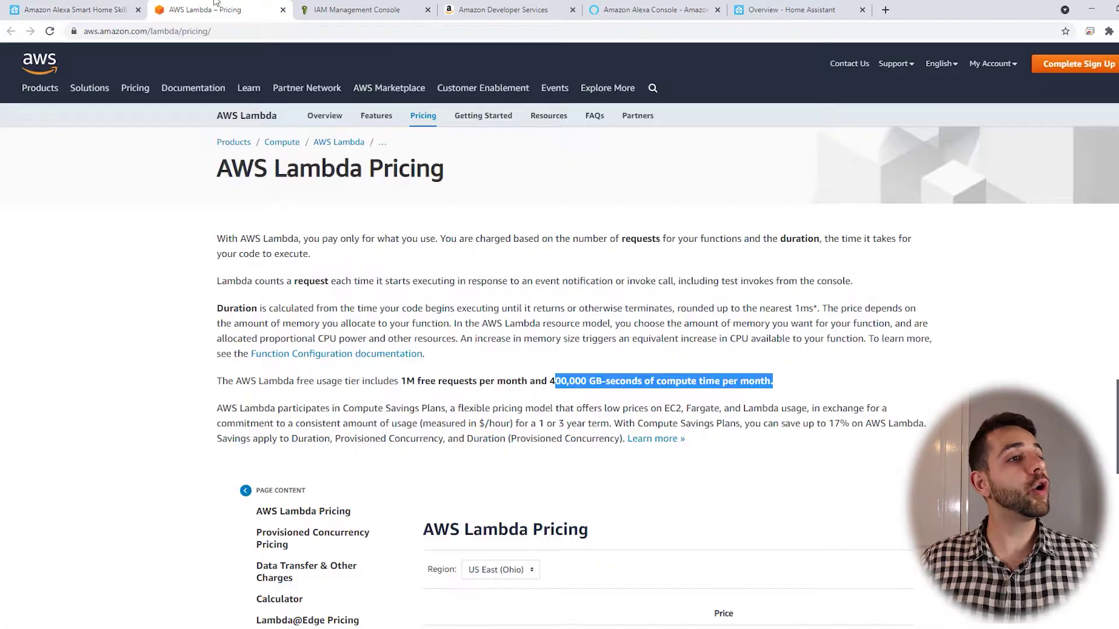
{"action": "left_click", "coordinate": [424, 391]}
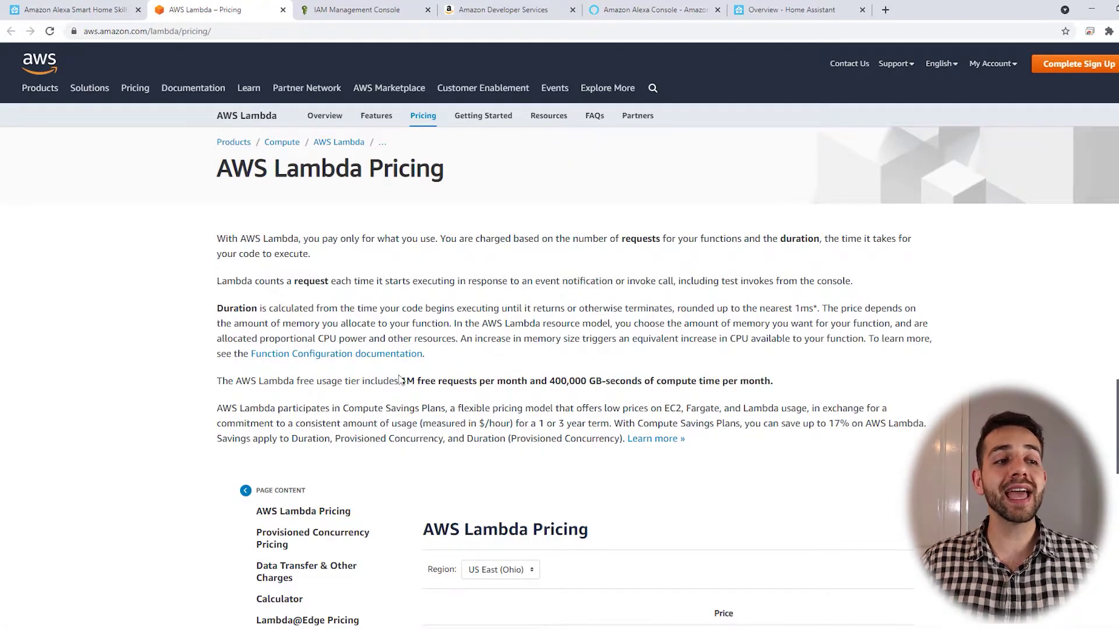
{"action": "left_click_drag", "start_coordinate": [382, 380], "coordinate": [484, 381]}
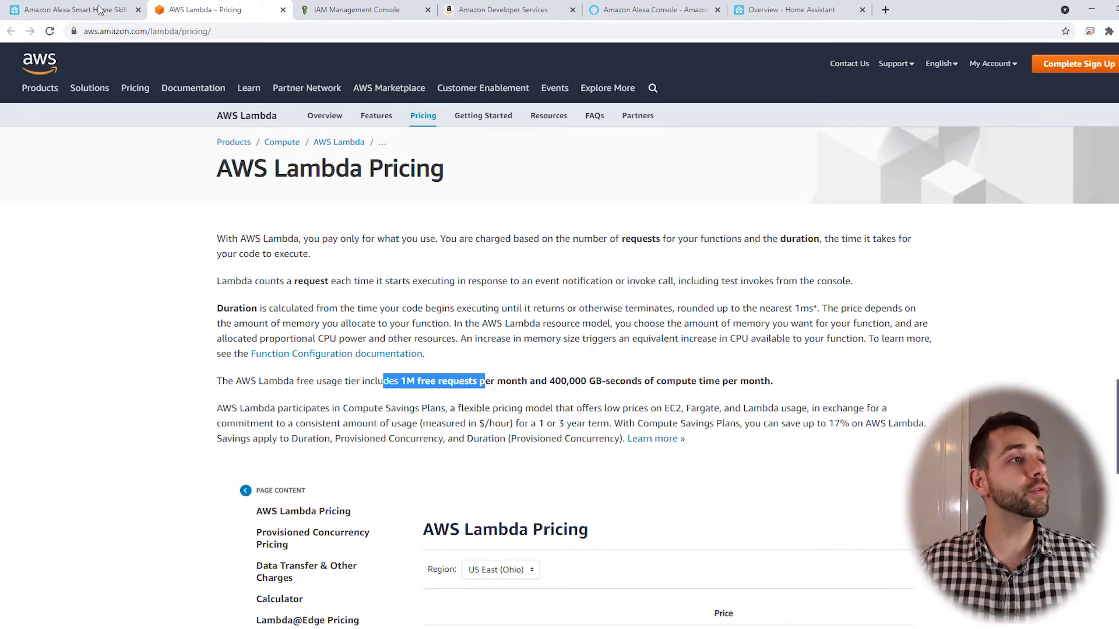
Return to the Home Assistant Alexa documentation and read further down.
{"action": "left_click", "coordinate": [76, 10]}
{"action": "scroll", "coordinate": [299, 207], "scroll_direction": "down", "scroll_amount": 3}
{"action": "scroll", "coordinate": [299, 204], "scroll_direction": "down", "scroll_amount": 1}
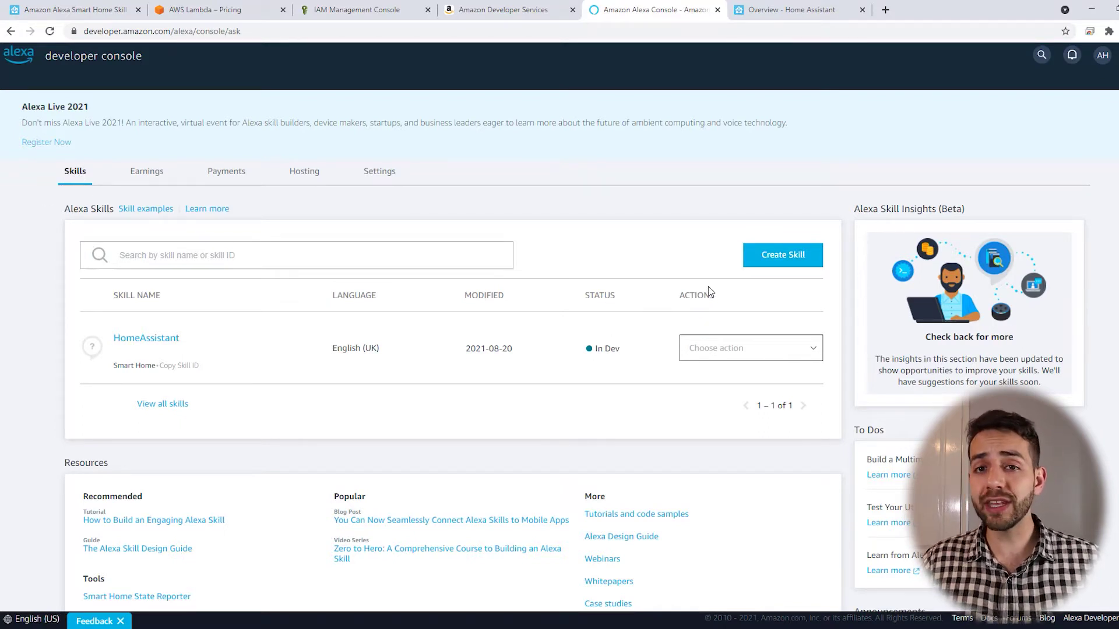
Start a skill named HomeAssistantSaubelab with the Smart Home model and self-provisioned hosting.
{"action": "left_click", "coordinate": [806, 267]}
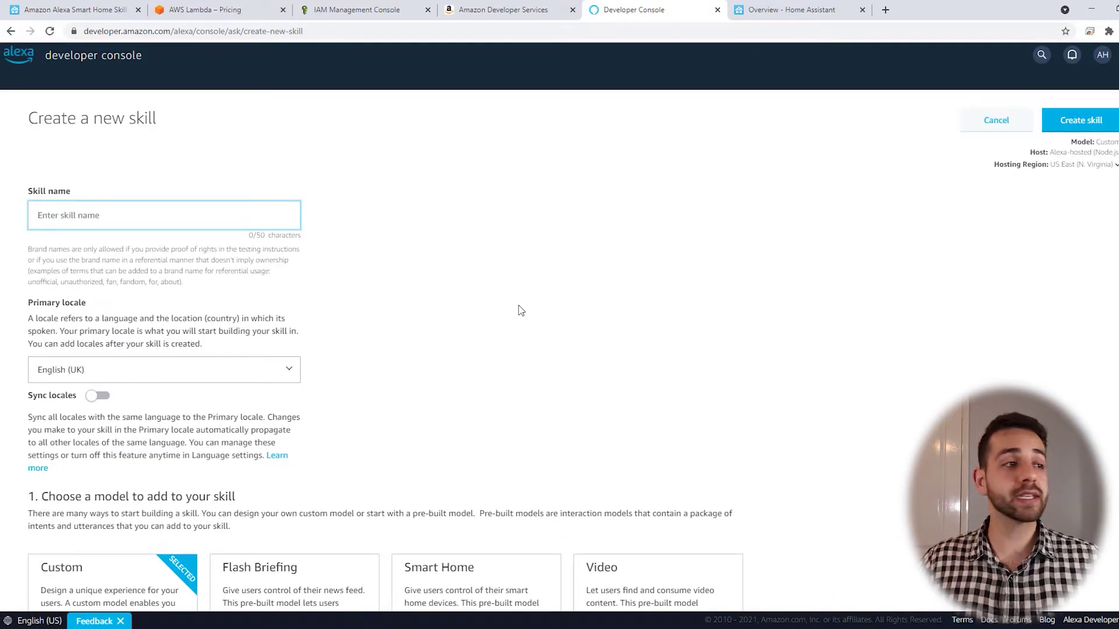
{"action": "type", "text": "Hme"}
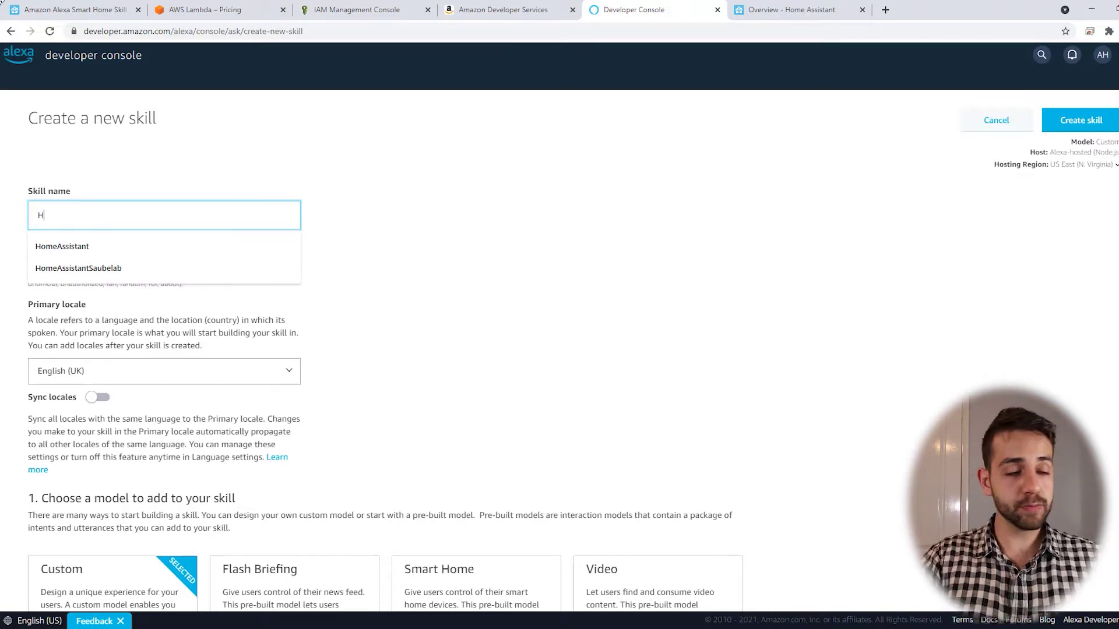
{"action": "key", "text": "BackSpace"}
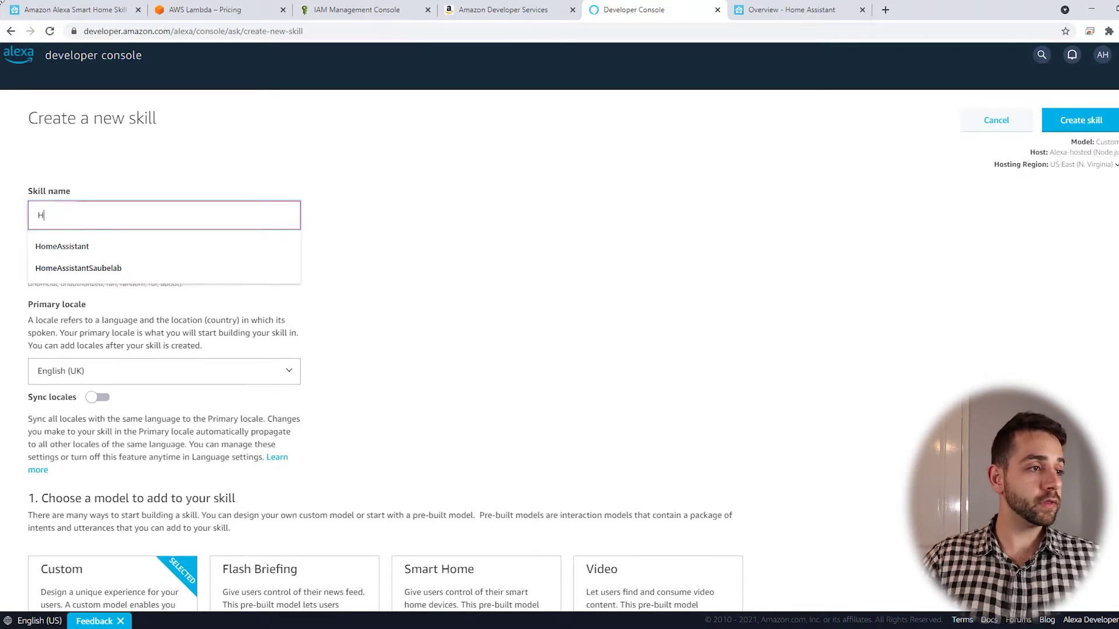
{"action": "key", "text": "Down"}
{"action": "key", "text": "Down"}
{"action": "key", "text": "Return"}
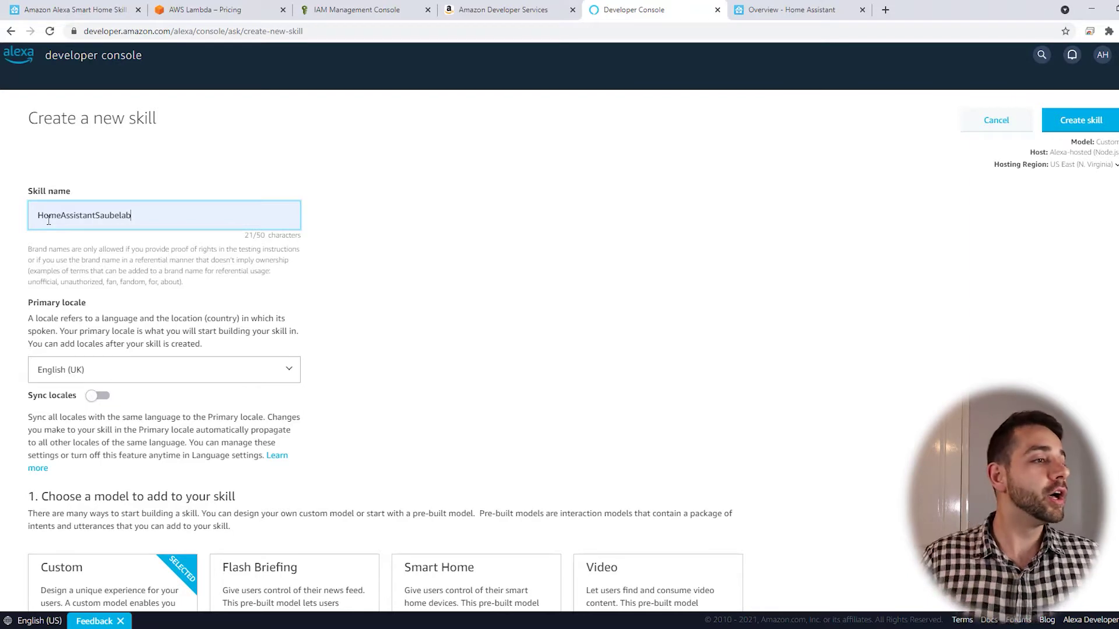
{"action": "scroll", "coordinate": [133, 396], "scroll_direction": "down", "scroll_amount": 2}
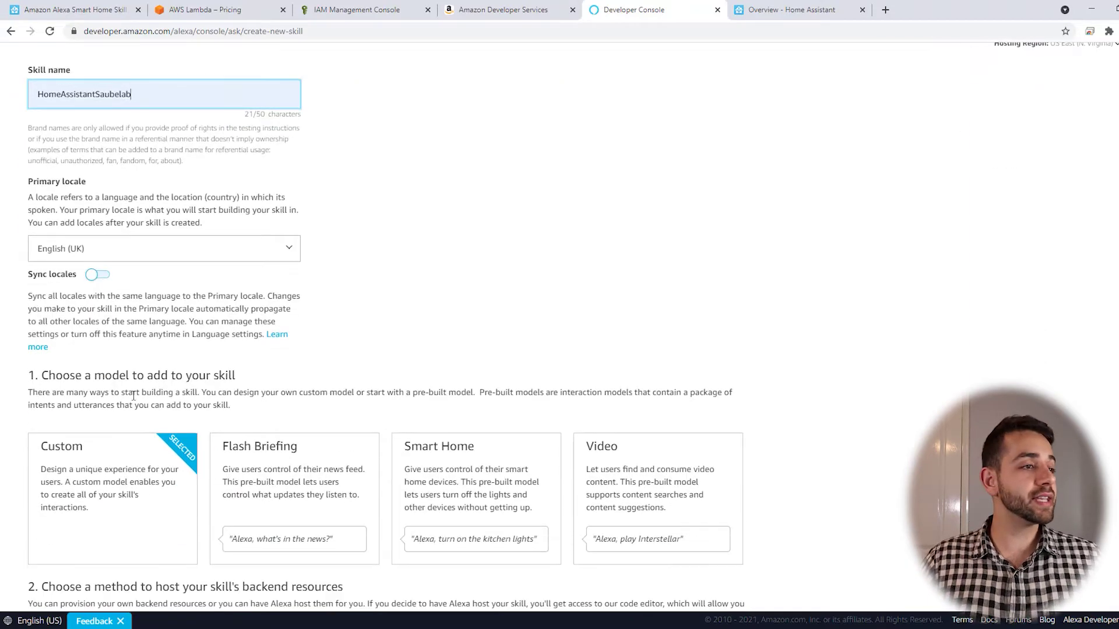
{"action": "scroll", "coordinate": [133, 396], "scroll_direction": "down", "scroll_amount": 2}
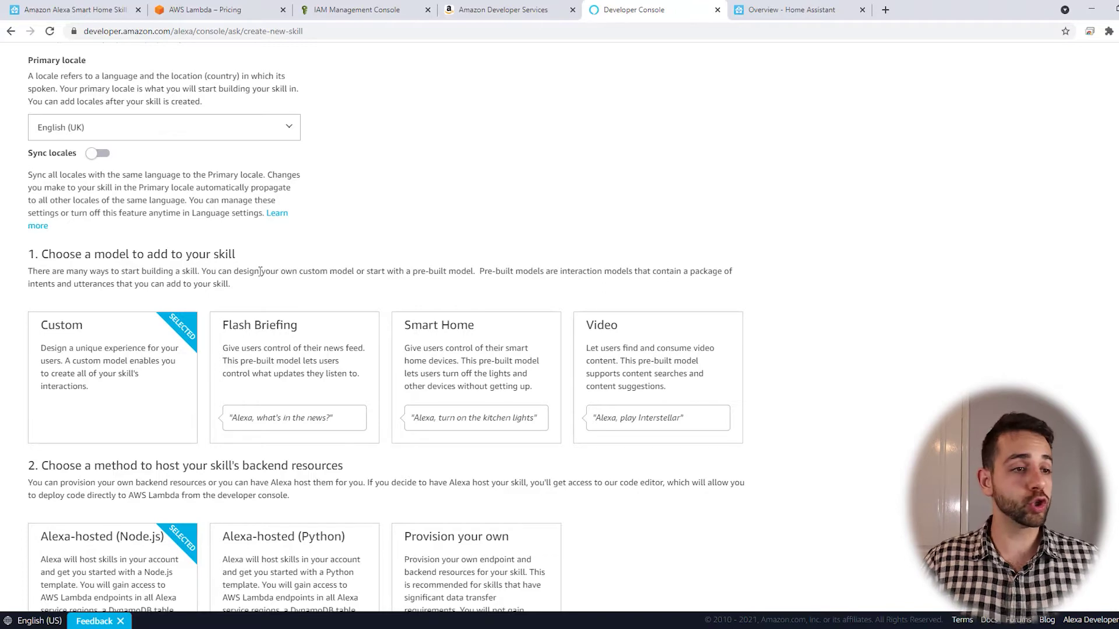
{"action": "left_click", "coordinate": [489, 389]}
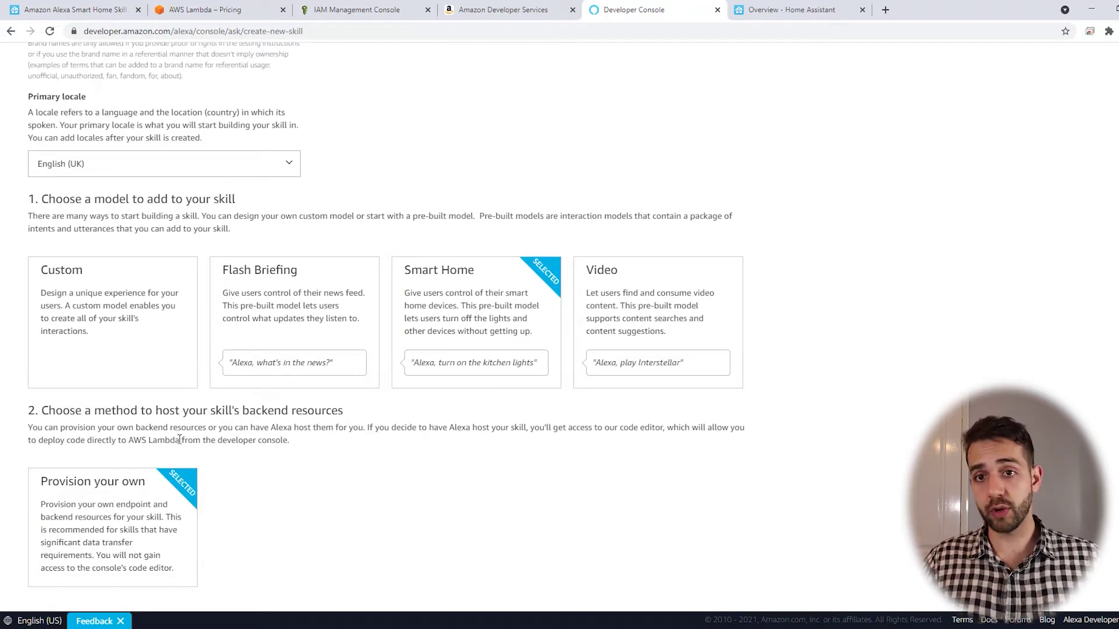
{"action": "scroll", "coordinate": [722, 250], "scroll_direction": "up", "scroll_amount": 4}
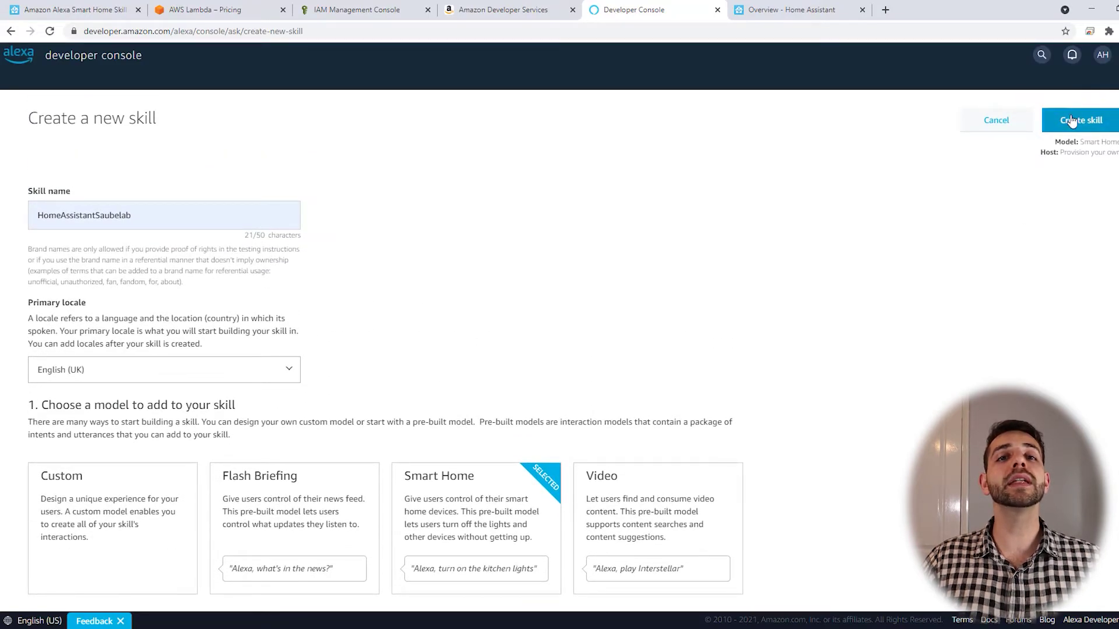
Create the skill, then begin a new IAM role trusted by the Lambda service.
{"action": "left_click", "coordinate": [1072, 120]}
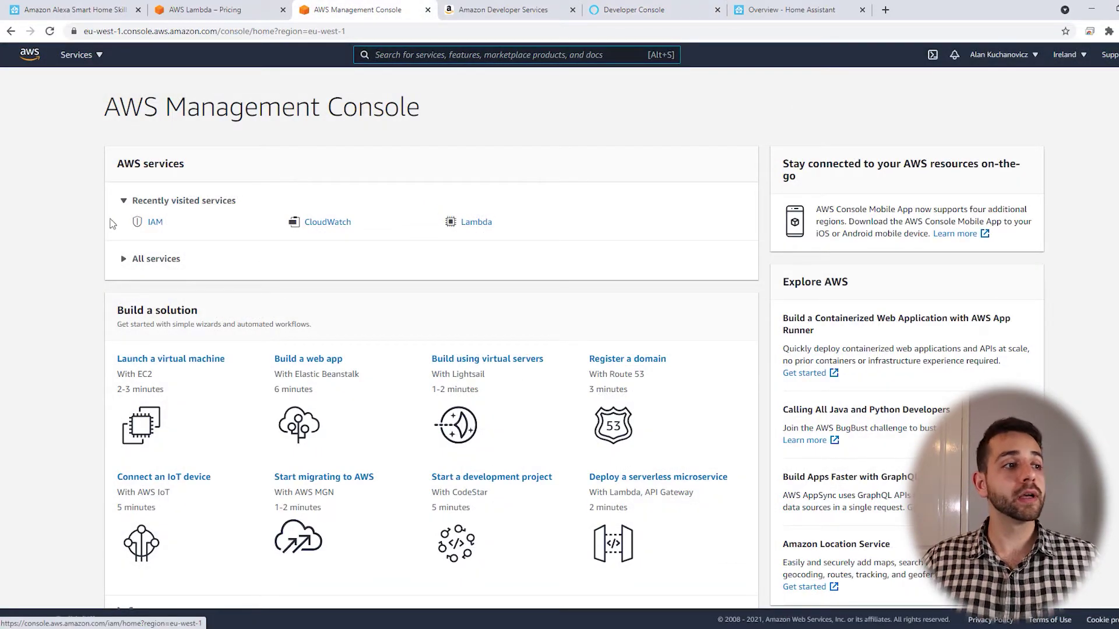
{"action": "type", "text": "i"}
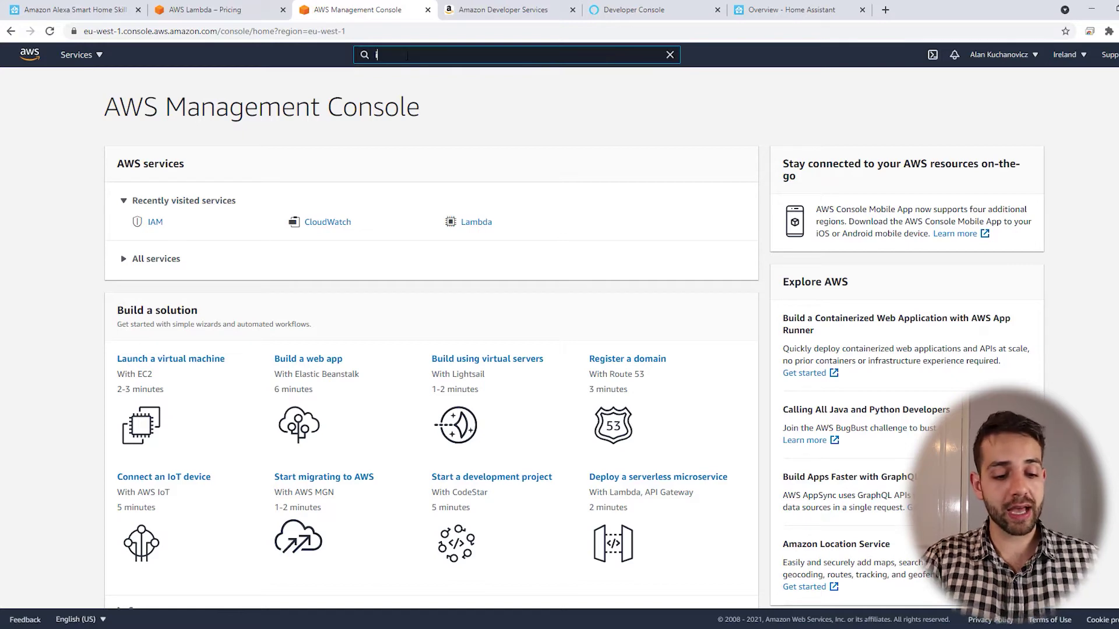
{"action": "type", "text": "am"}
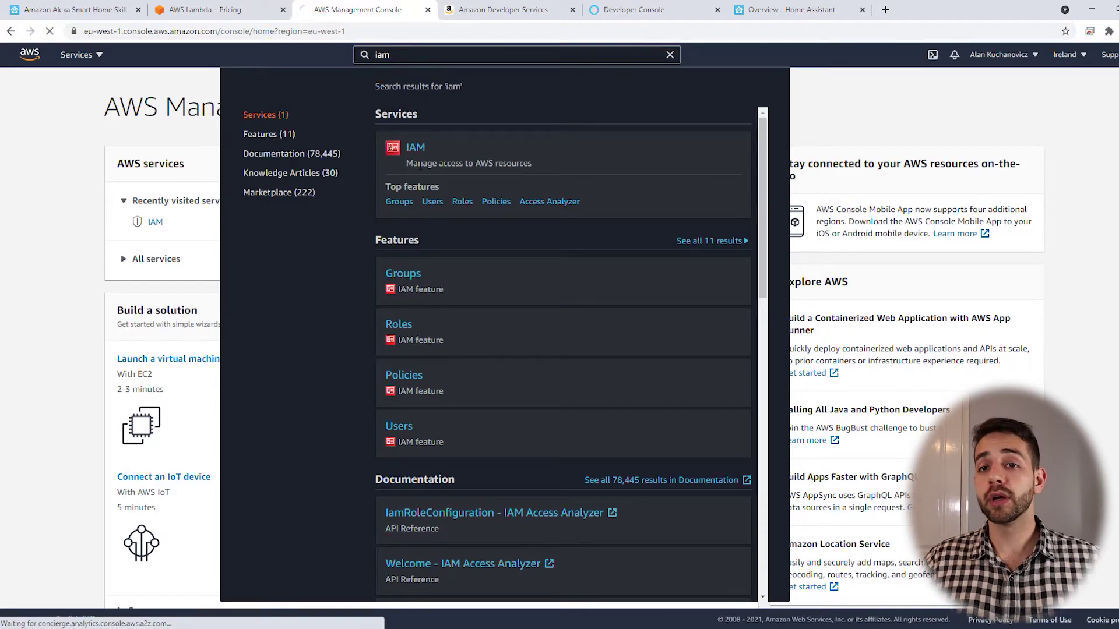
{"action": "left_click", "coordinate": [421, 163]}
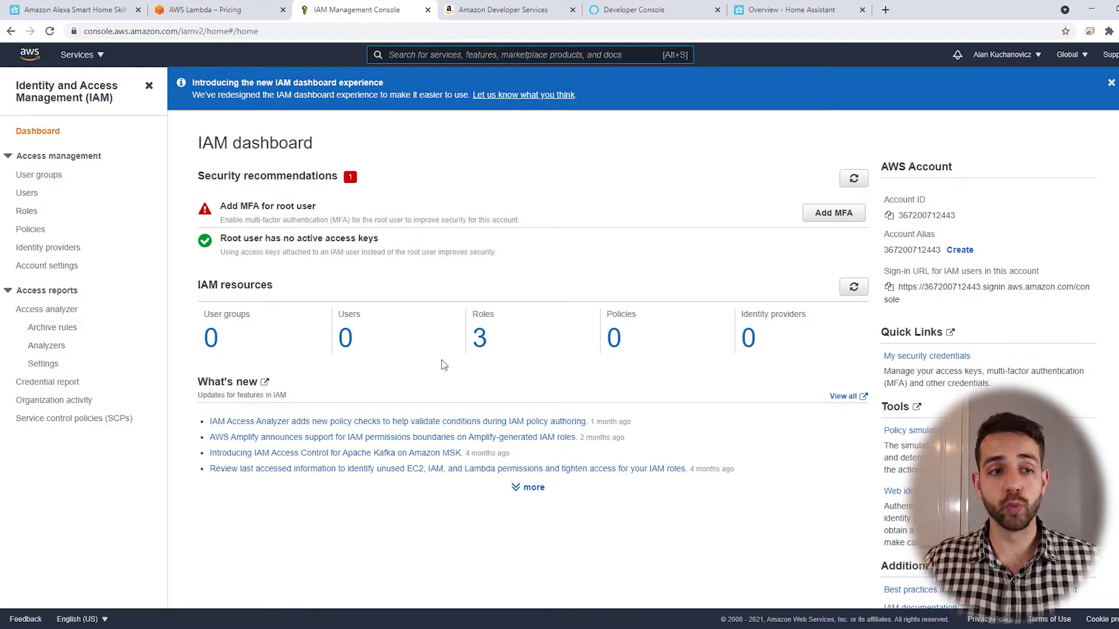
{"action": "left_click", "coordinate": [480, 338]}
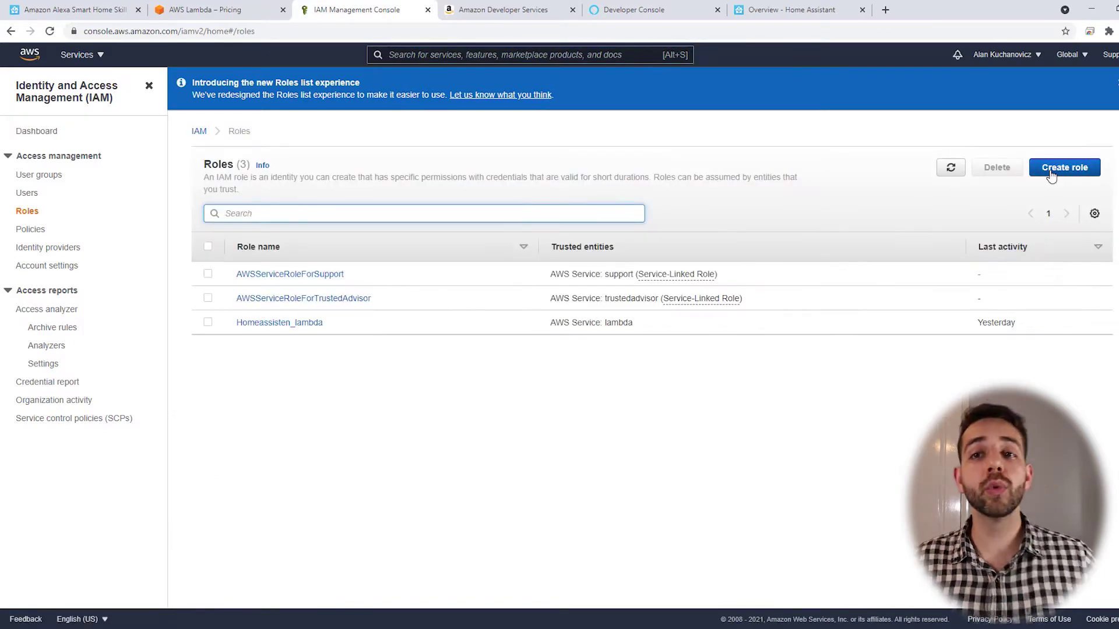
{"action": "left_click", "coordinate": [1051, 173]}
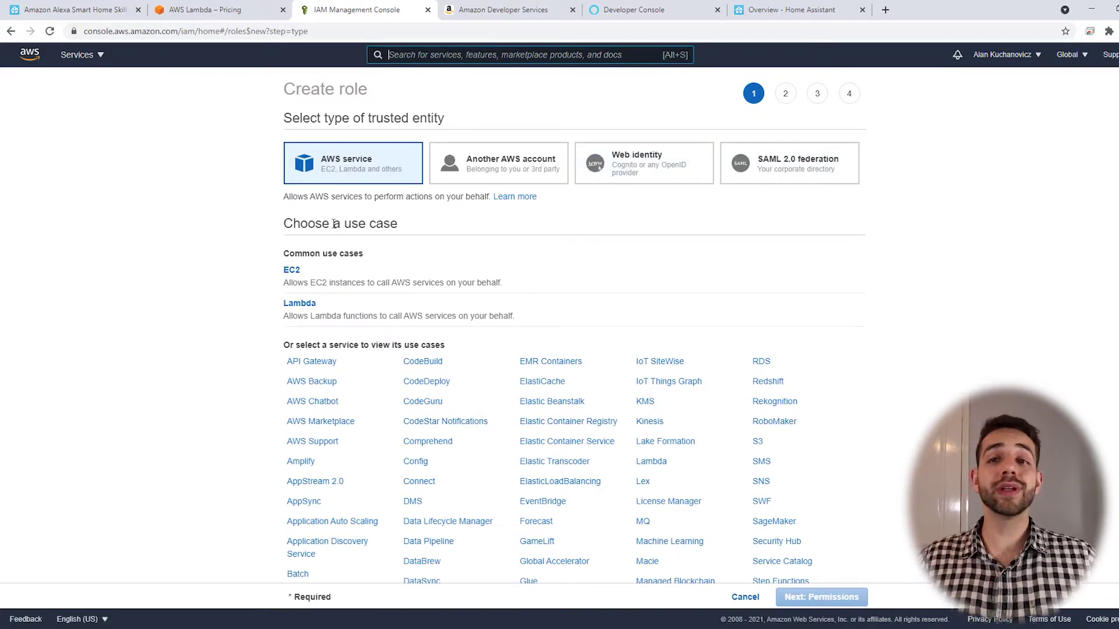
{"action": "left_click", "coordinate": [306, 307]}
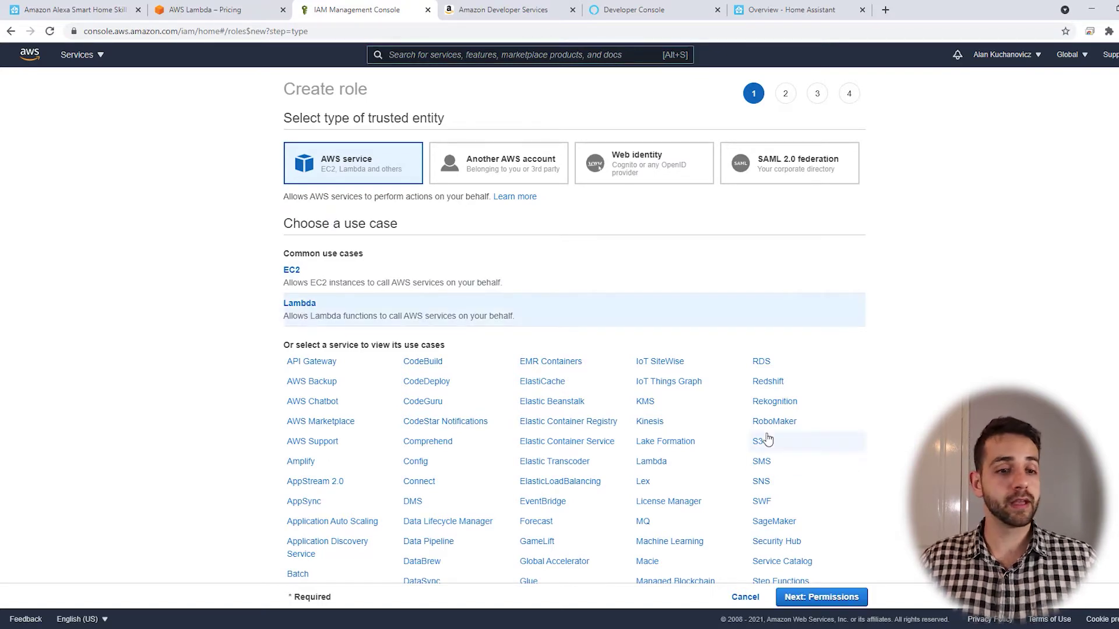
{"action": "left_click", "coordinate": [818, 598]}
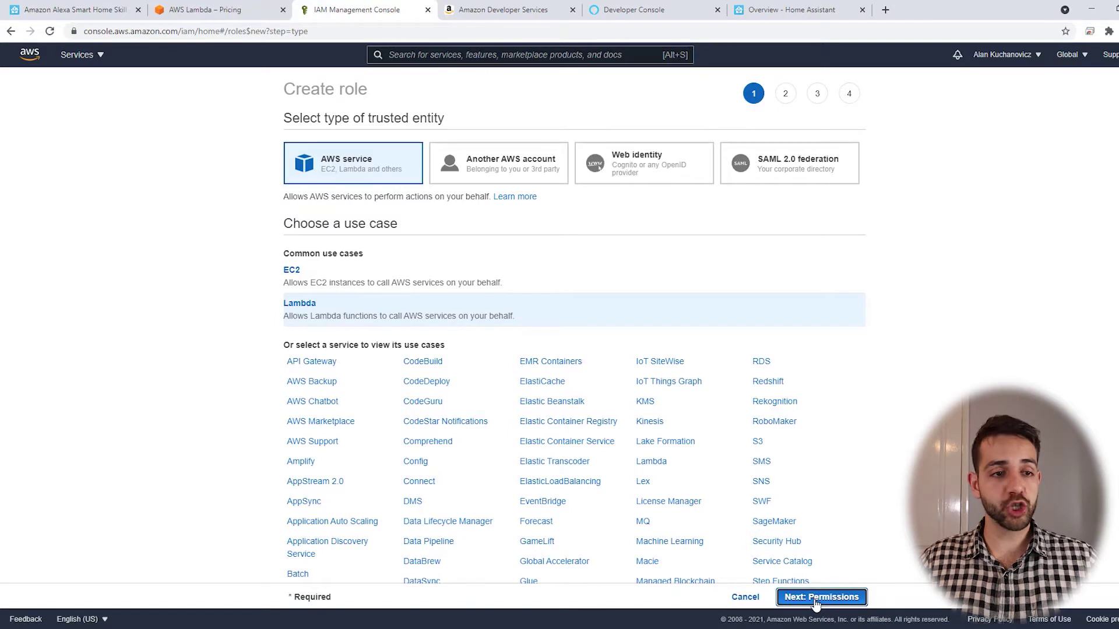
Attach AWSLambdaBasicExecutionRole and save the role as Homeassistant_lambda.
{"action": "left_click", "coordinate": [506, 199]}
{"action": "type", "text": "aws"}
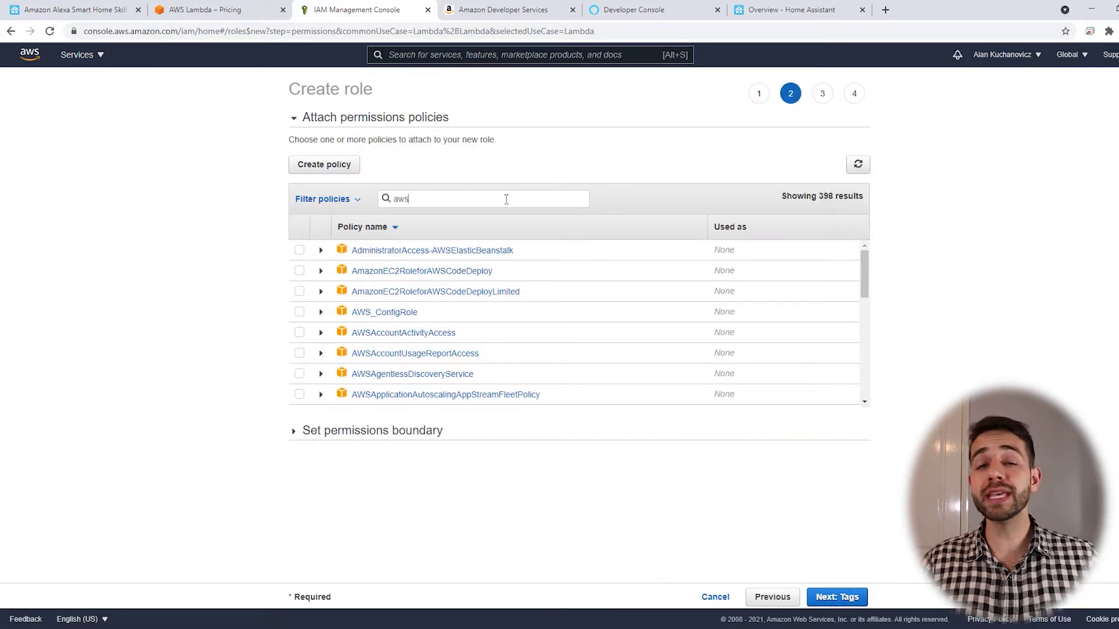
{"action": "type", "text": "la"}
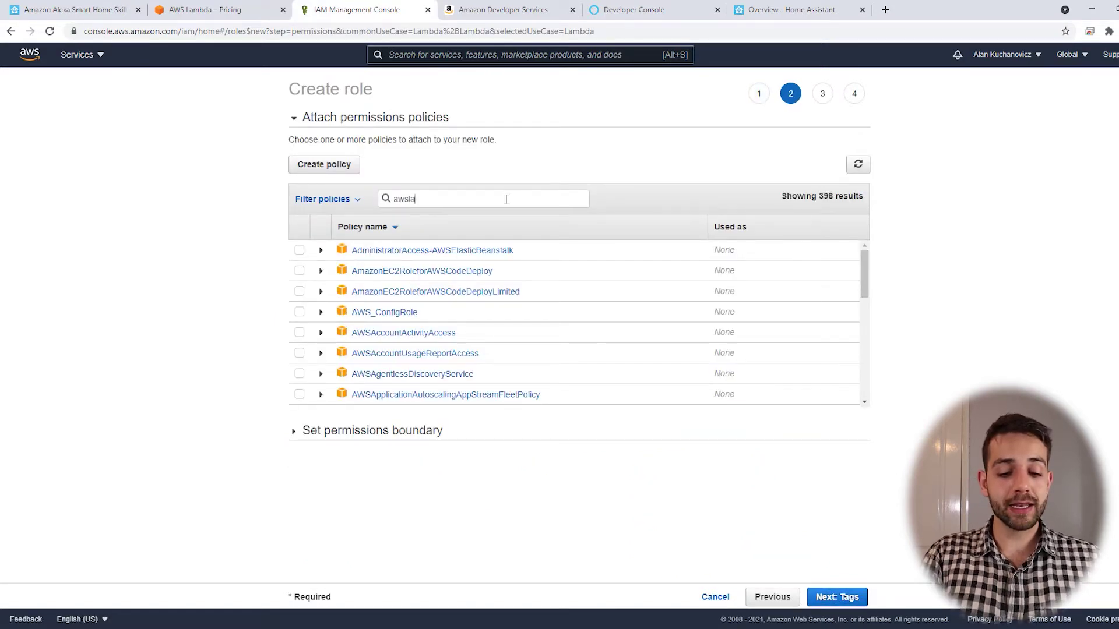
{"action": "type", "text": "mbda"}
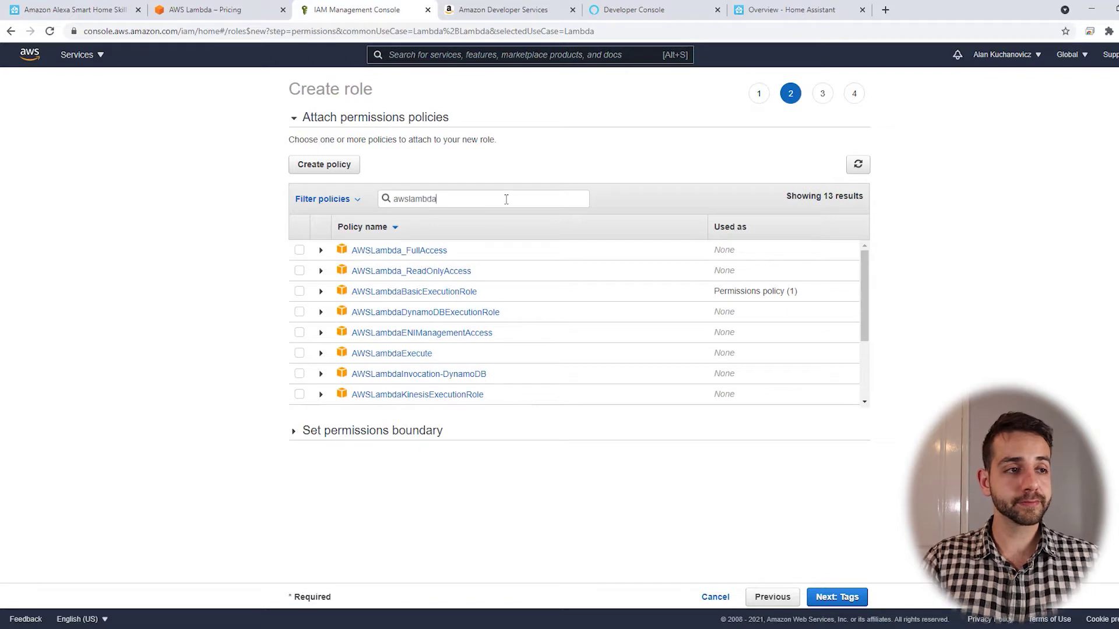
{"action": "type", "text": "s"}
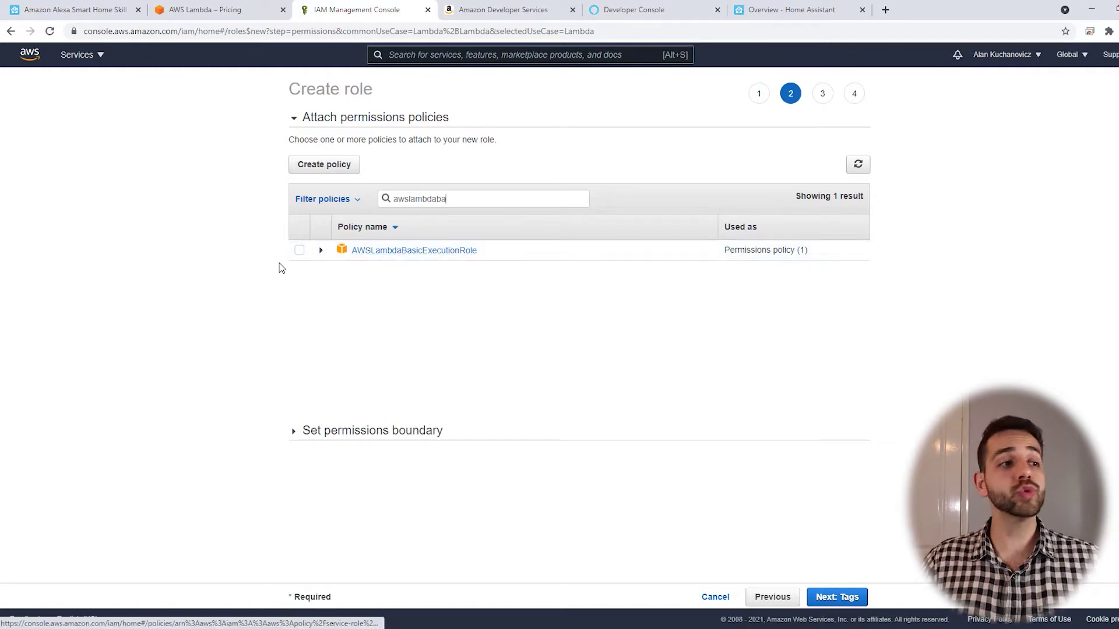
{"action": "left_click", "coordinate": [299, 250]}
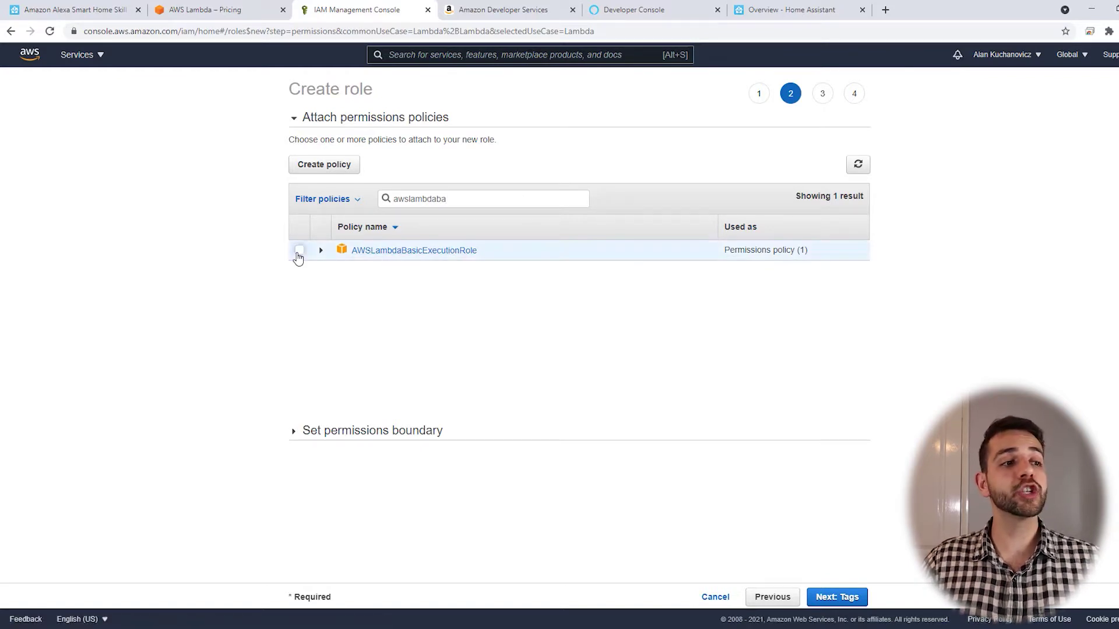
{"action": "left_click", "coordinate": [826, 600]}
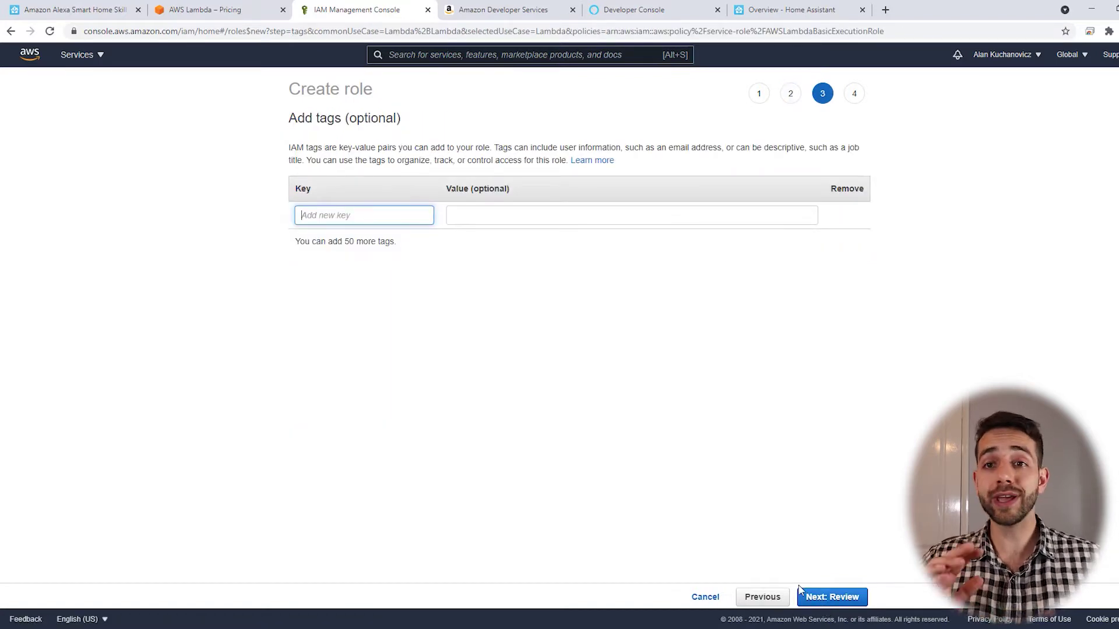
{"action": "left_click", "coordinate": [832, 597]}
{"action": "type", "text": "Homeassistant_lambda"}
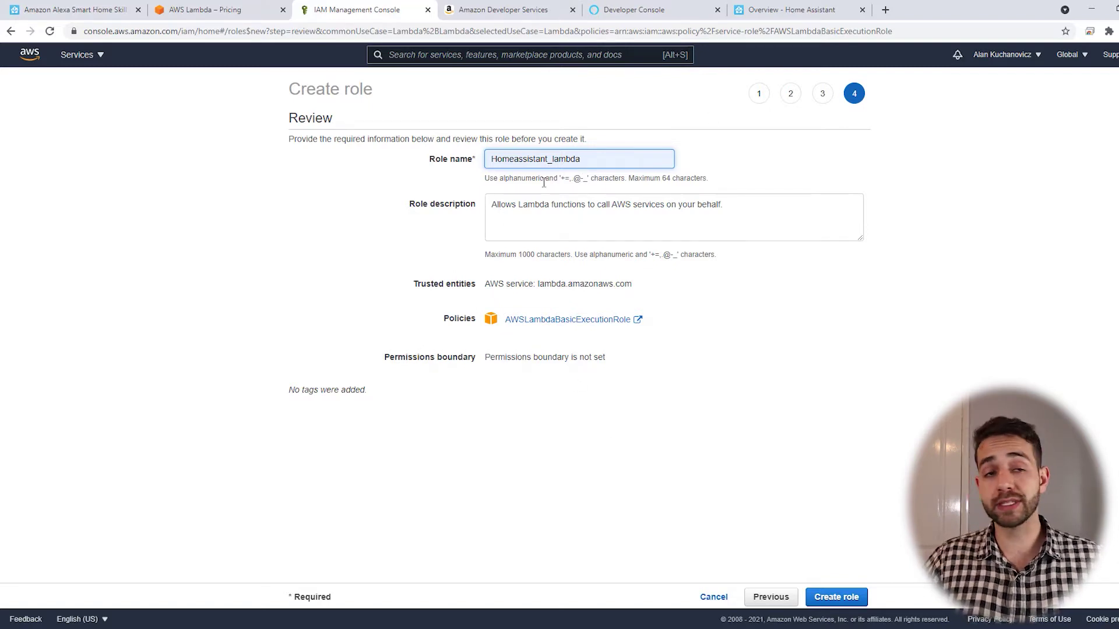
{"action": "left_click", "coordinate": [853, 598]}
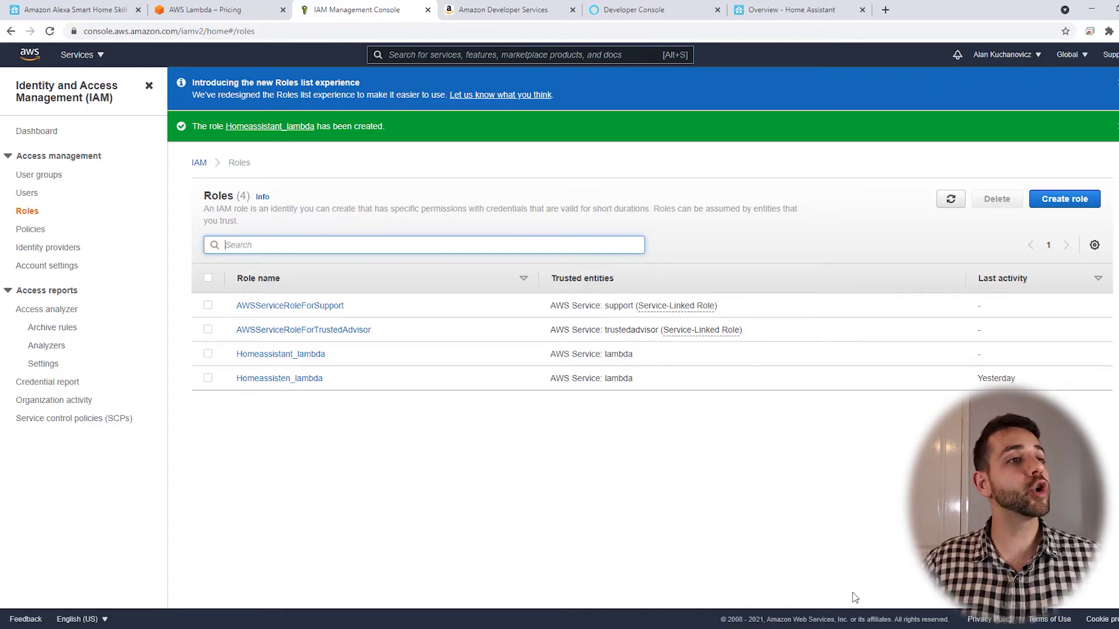
Start a Lambda function named HomeAssistantSaubelab using the Python 3.7 runtime.
{"action": "left_click", "coordinate": [595, 55]}
{"action": "type", "text": "la"}
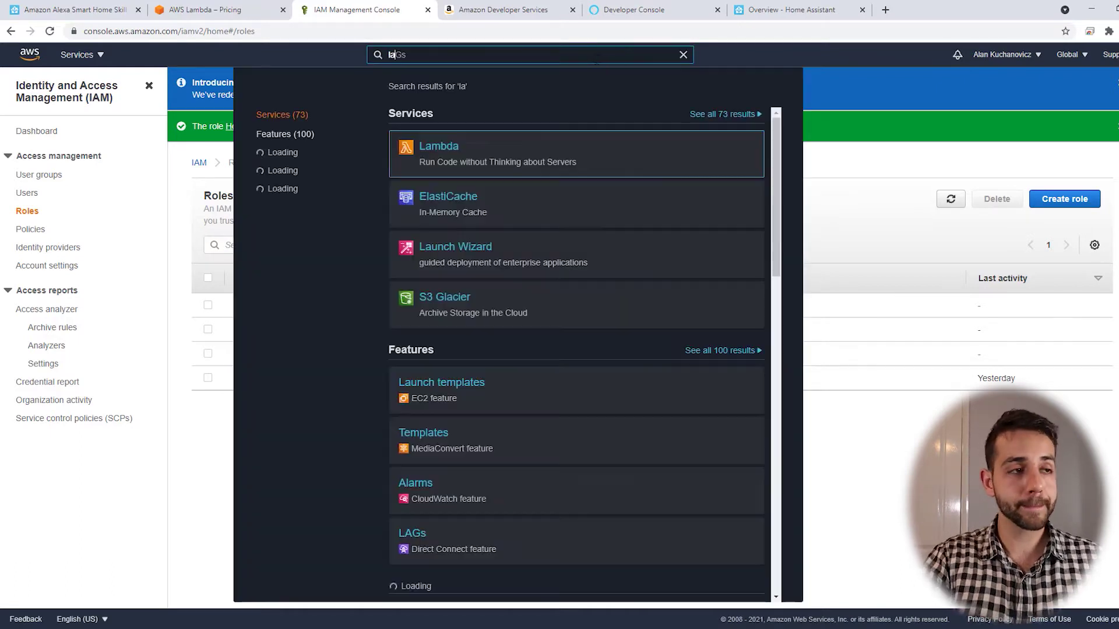
{"action": "left_click", "coordinate": [431, 156]}
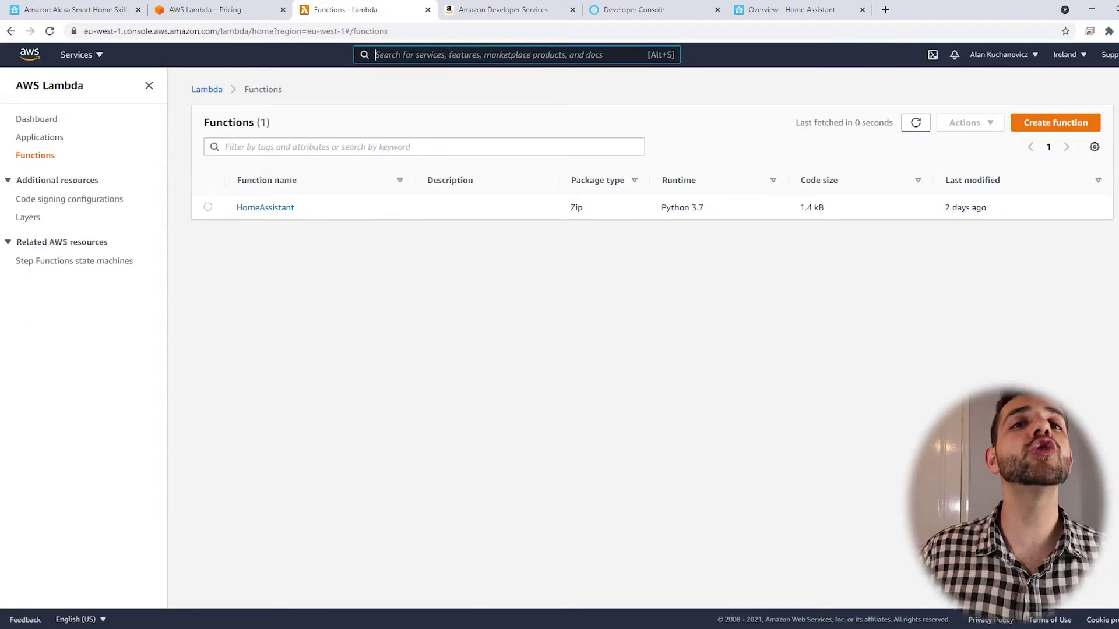
{"action": "left_click", "coordinate": [1032, 123]}
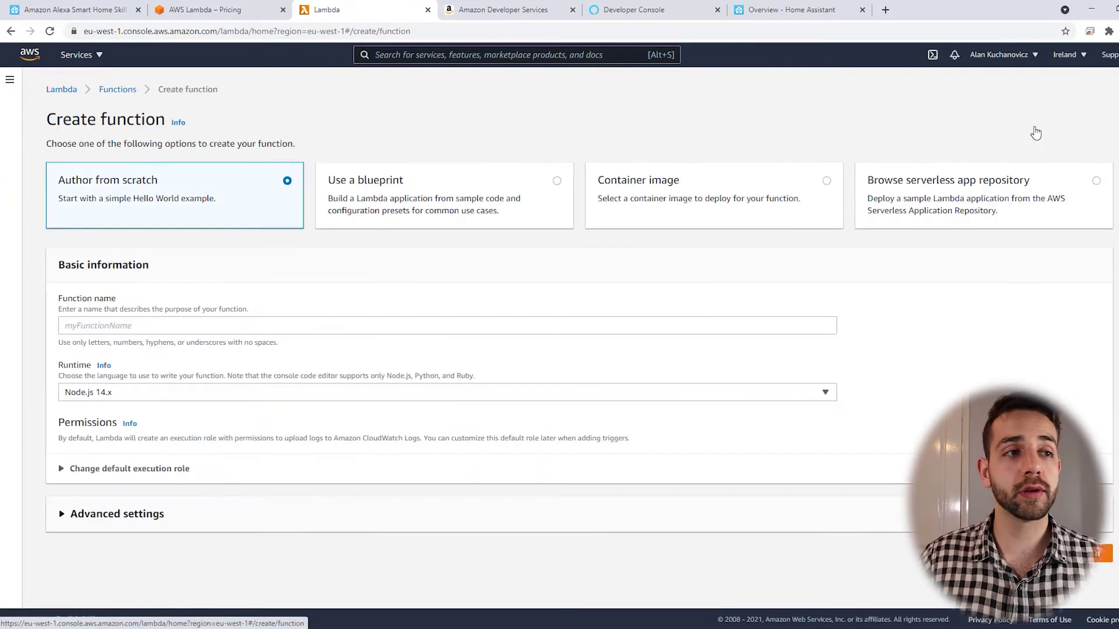
{"action": "type", "text": "HomeAssistantSauberLab"}
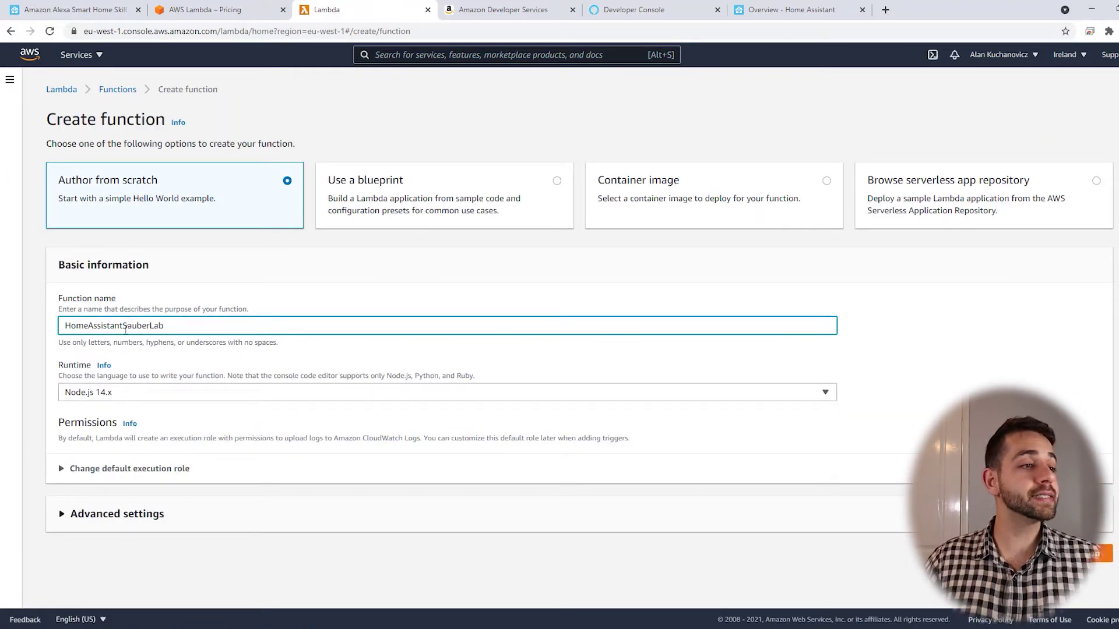
{"action": "left_click", "coordinate": [111, 393]}
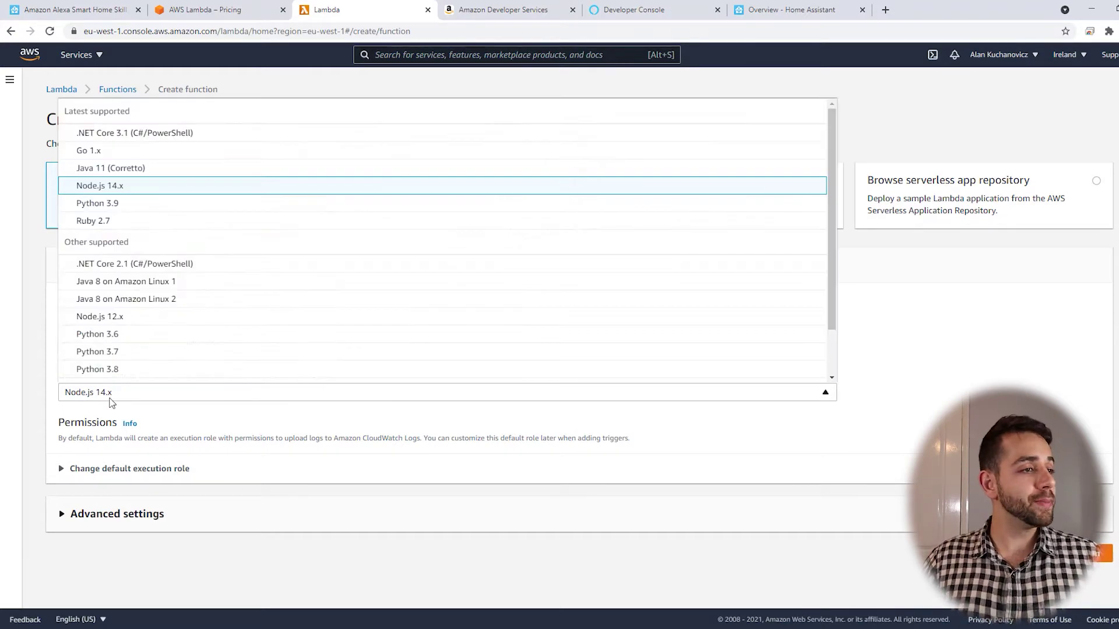
{"action": "left_click", "coordinate": [117, 353]}
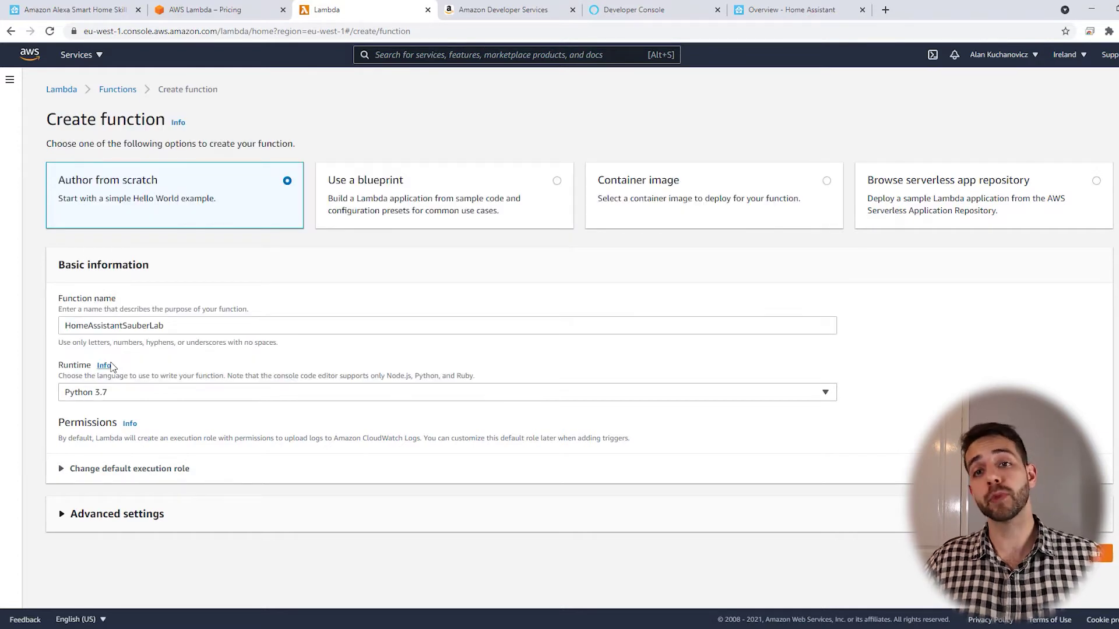
Use the existing Homeassistant_lambda role as the function's execution role.
{"action": "left_click", "coordinate": [63, 469]}
{"action": "scroll", "coordinate": [82, 418], "scroll_direction": "down", "scroll_amount": 2}
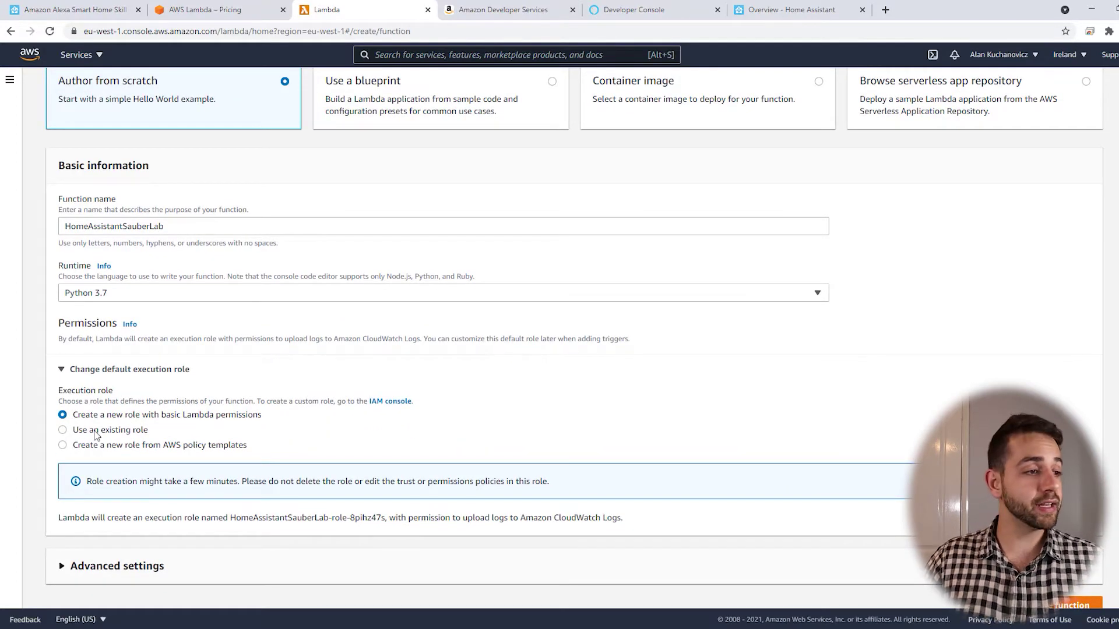
{"action": "left_click", "coordinate": [95, 433]}
{"action": "left_click", "coordinate": [97, 498]}
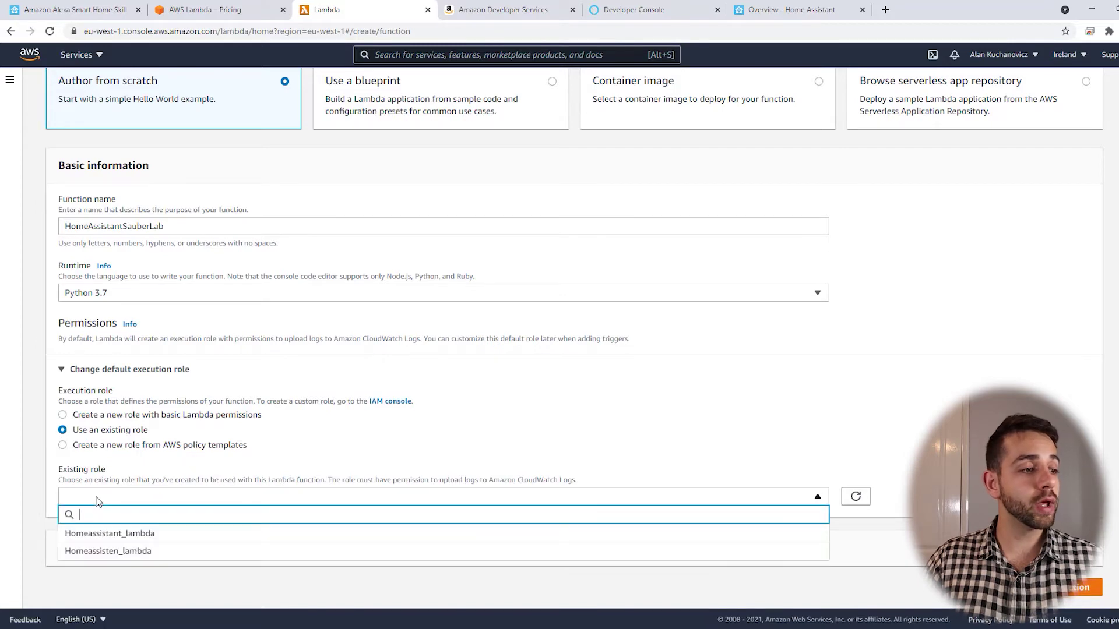
{"action": "left_click", "coordinate": [152, 534]}
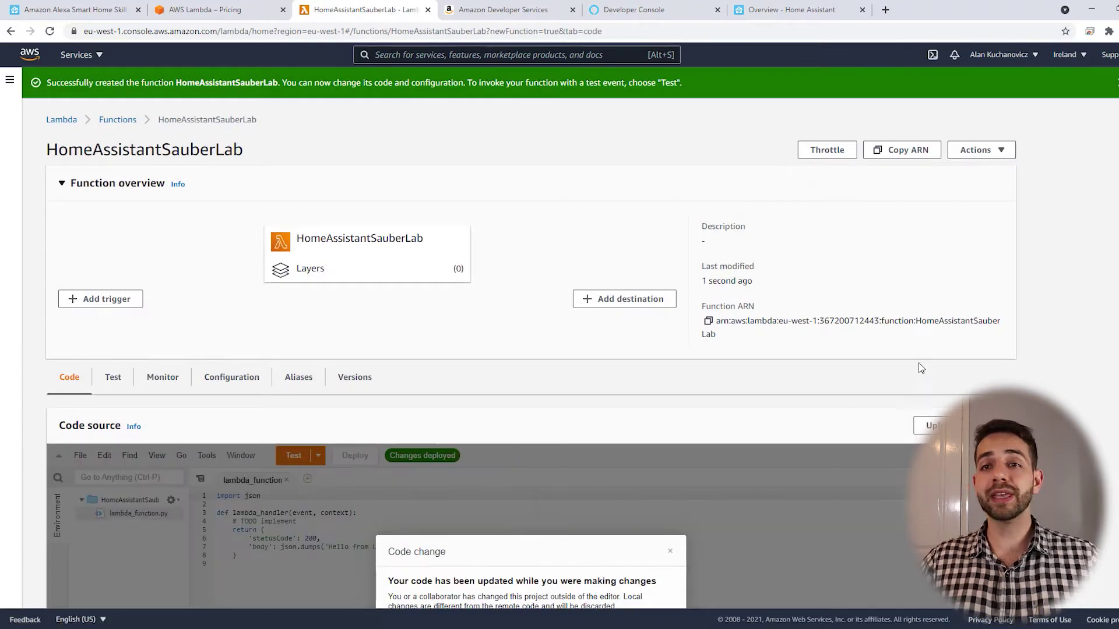
Close the code change notice and go to add a trigger to the function.
{"action": "left_click", "coordinate": [671, 551]}
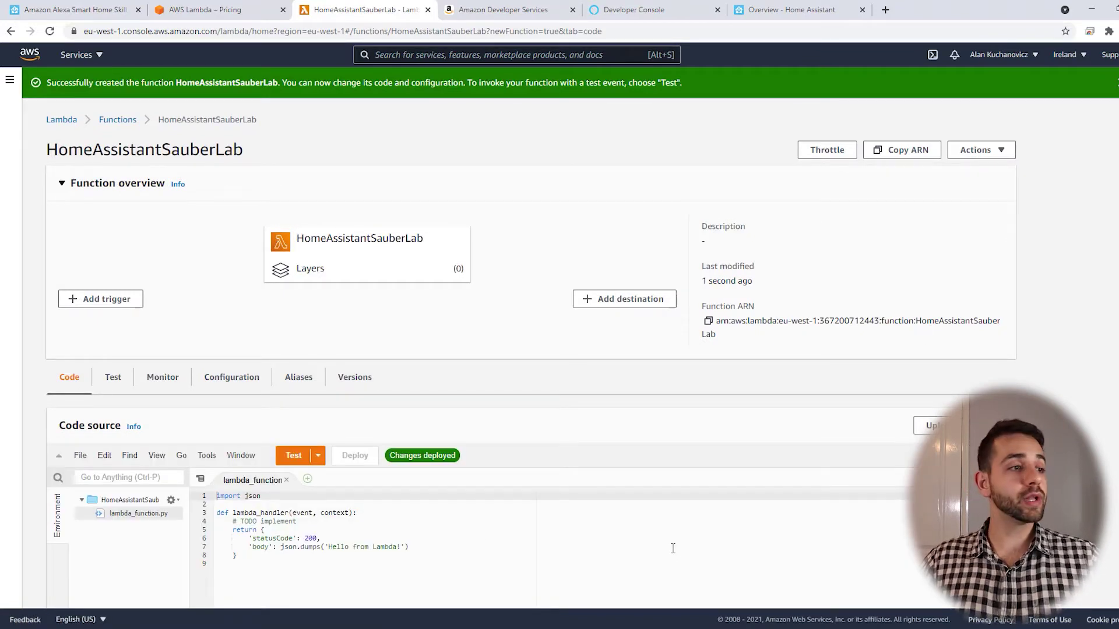
{"action": "left_click", "coordinate": [99, 300]}
Add an Alexa Smart Home trigger using the skill ID from the developer console as Application ID.
{"action": "left_click", "coordinate": [122, 198]}
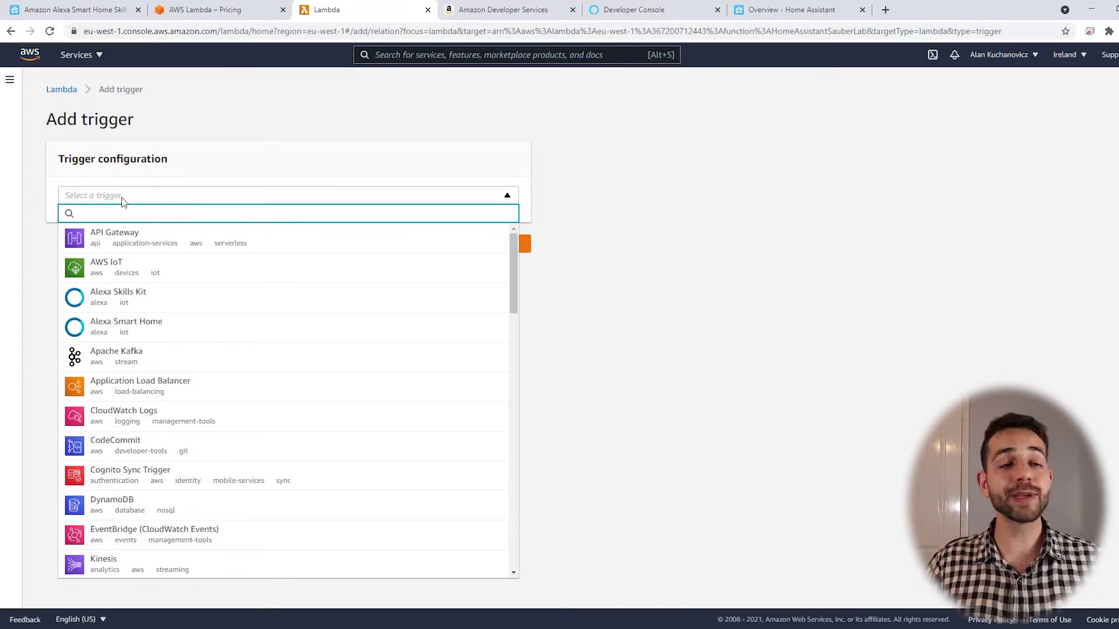
{"action": "type", "text": "al"}
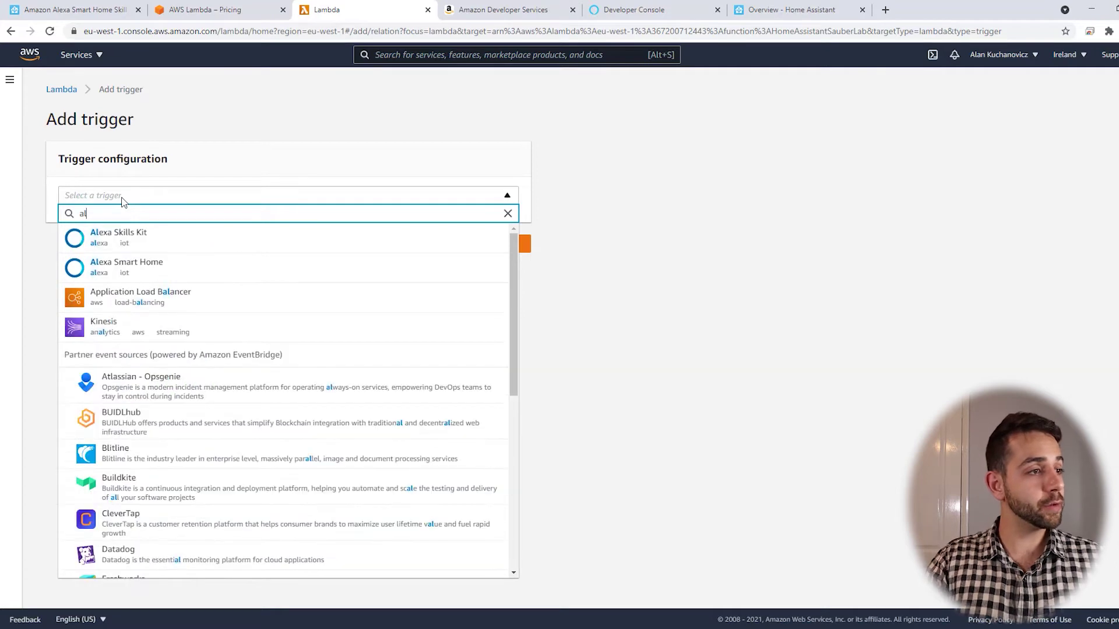
{"action": "left_click", "coordinate": [164, 275]}
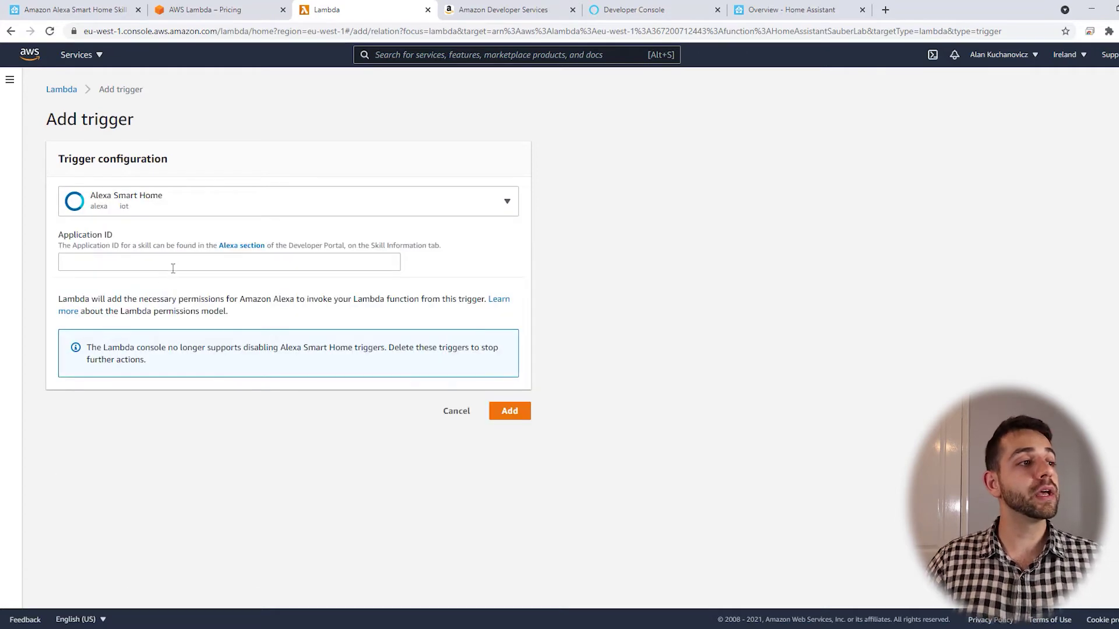
{"action": "left_click", "coordinate": [608, 7]}
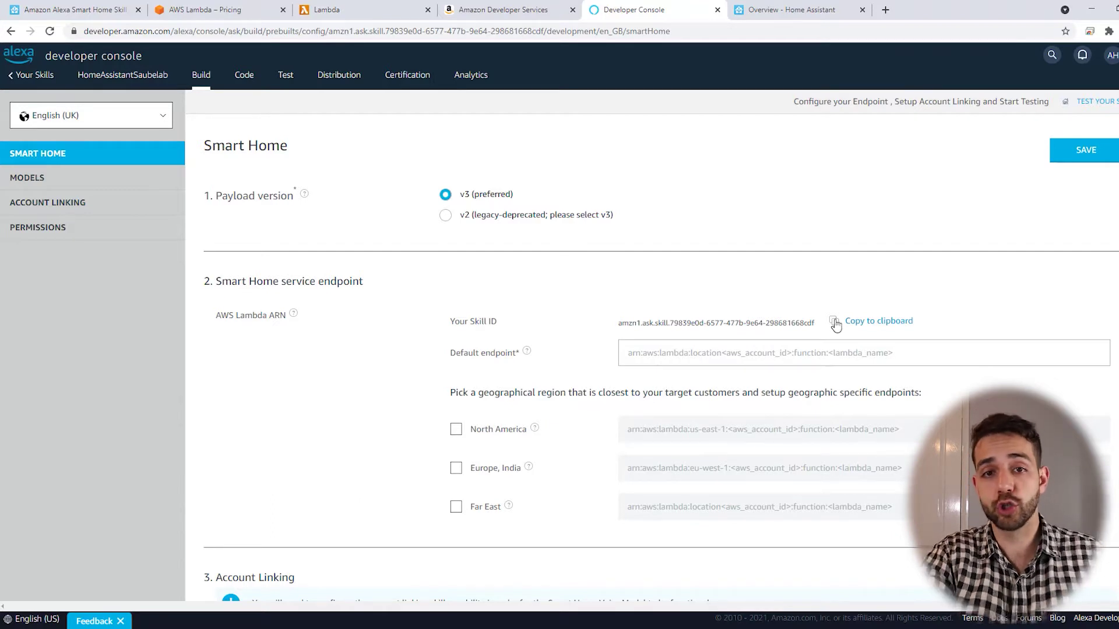
{"action": "left_click", "coordinate": [406, 7]}
{"action": "key", "text": "ctrl+v"}
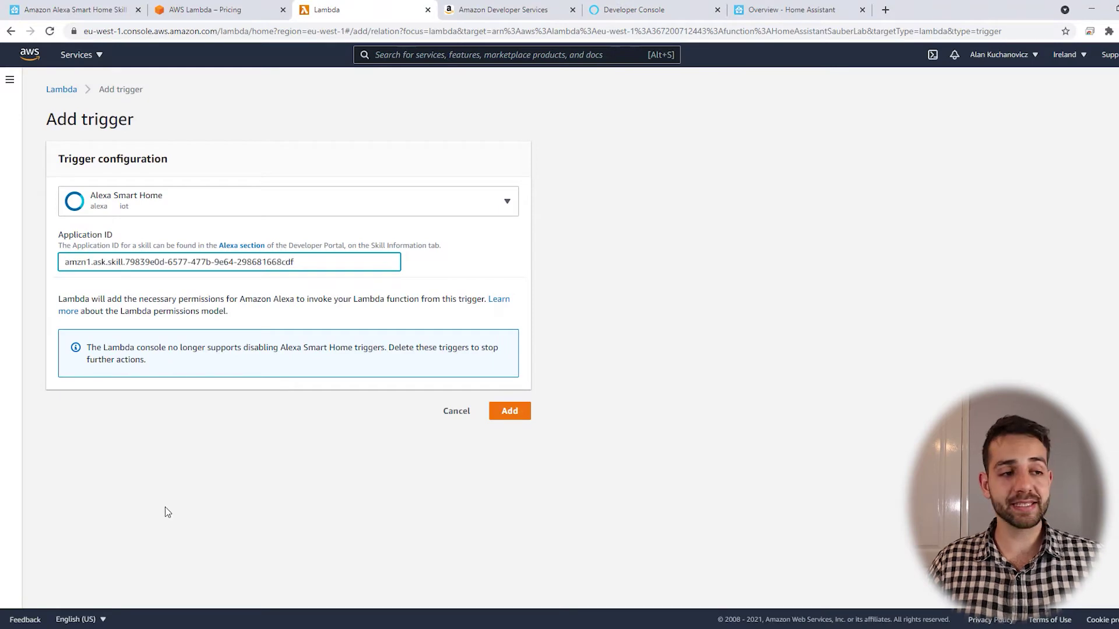
{"action": "left_click", "coordinate": [525, 415]}
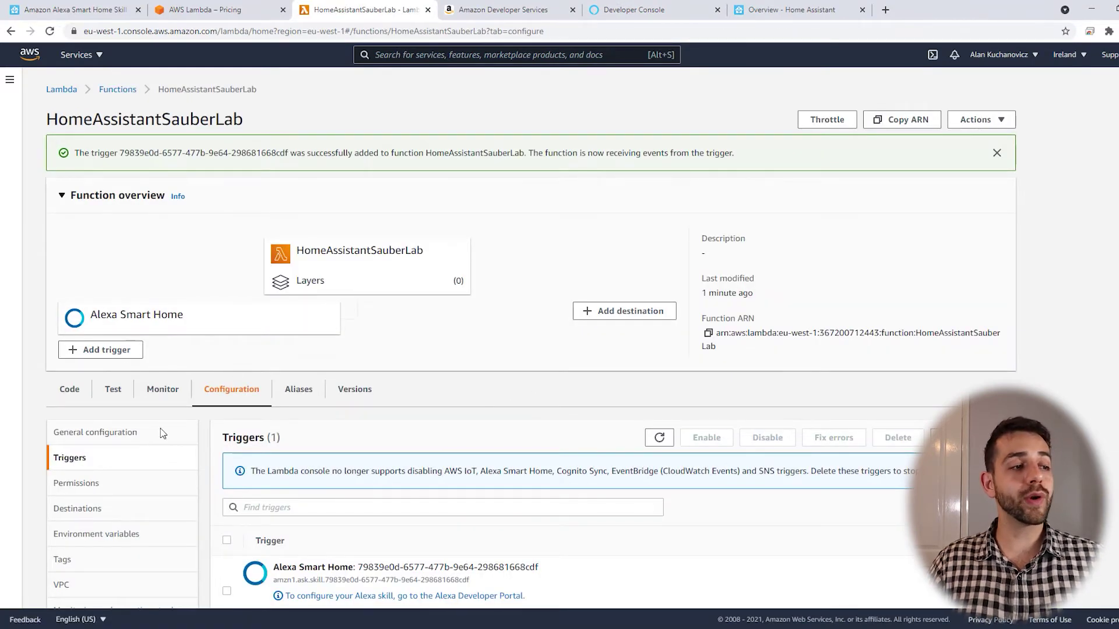
{"action": "scroll", "coordinate": [193, 462], "scroll_direction": "down", "scroll_amount": 2}
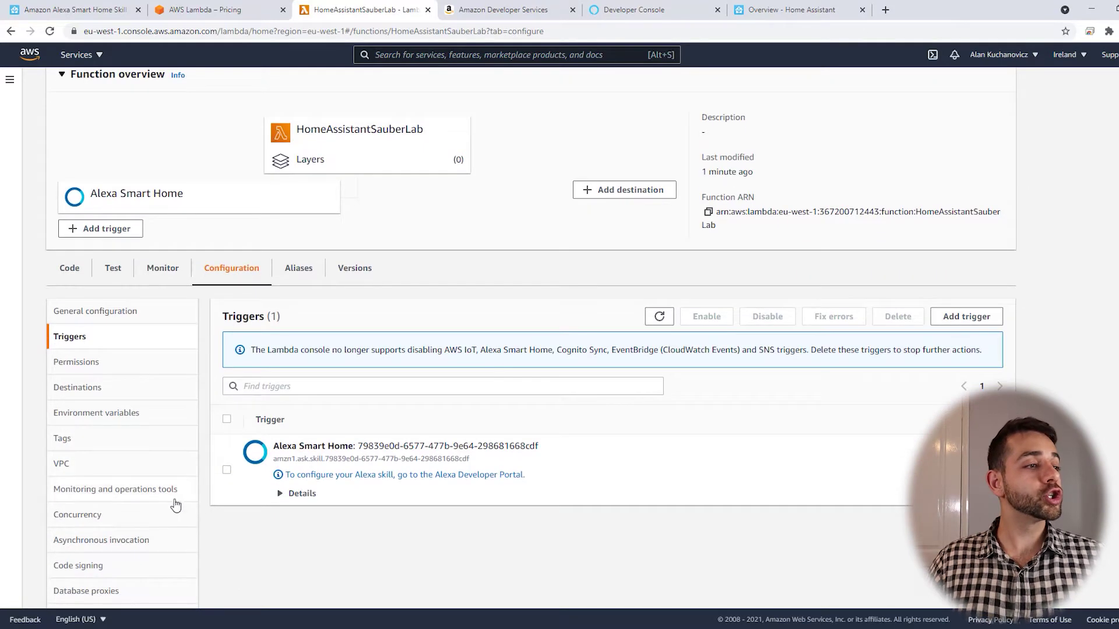
{"action": "scroll", "coordinate": [376, 372], "scroll_direction": "down", "scroll_amount": 1}
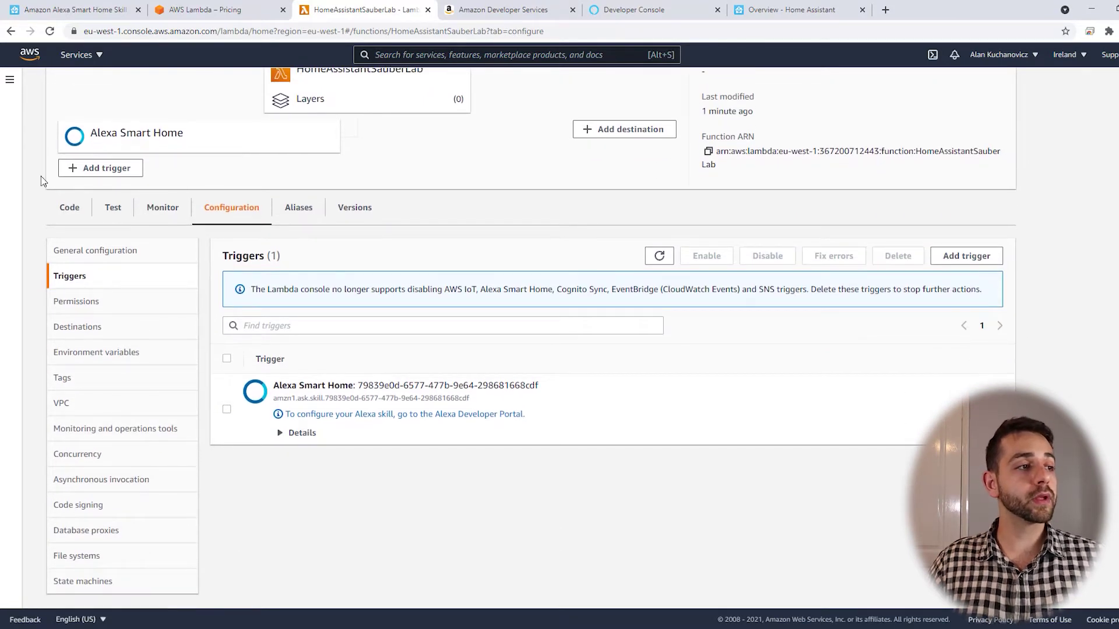
Delete the Hello from Lambda example code from lambda_function.py.
{"action": "left_click", "coordinate": [68, 208]}
{"action": "scroll", "coordinate": [184, 405], "scroll_direction": "down", "scroll_amount": 2}
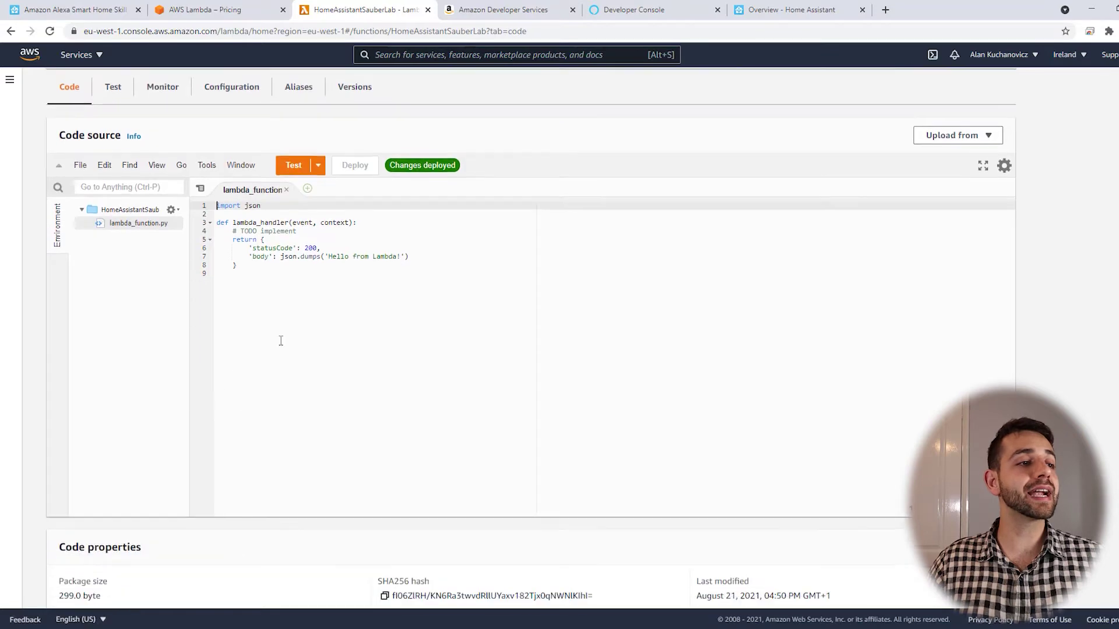
{"action": "key", "text": "ctrl+a"}
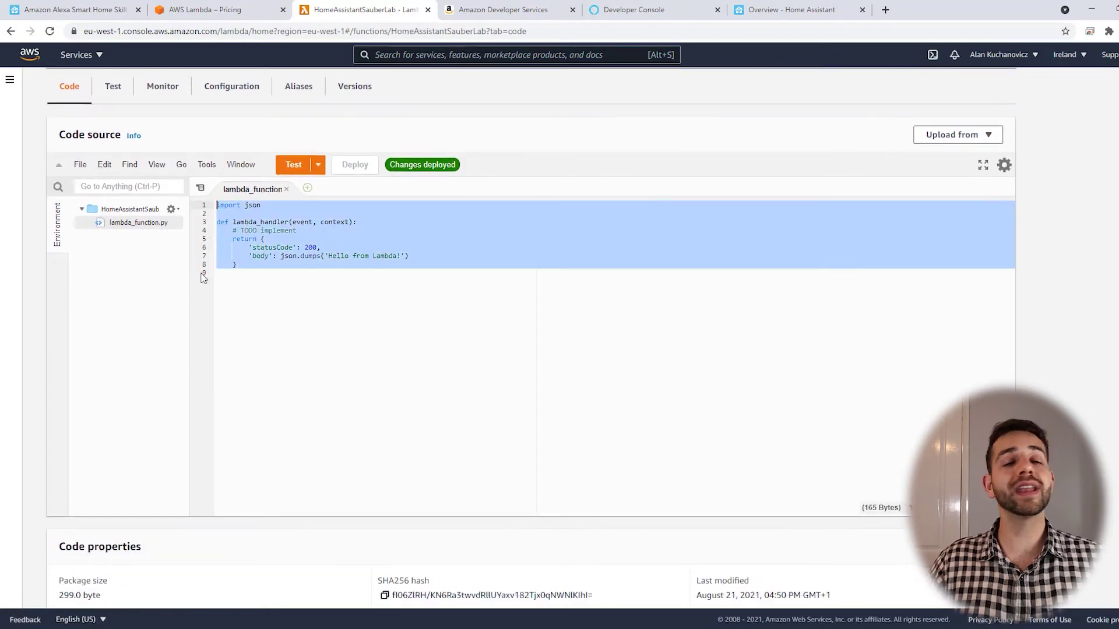
{"action": "left_click", "coordinate": [241, 455]}
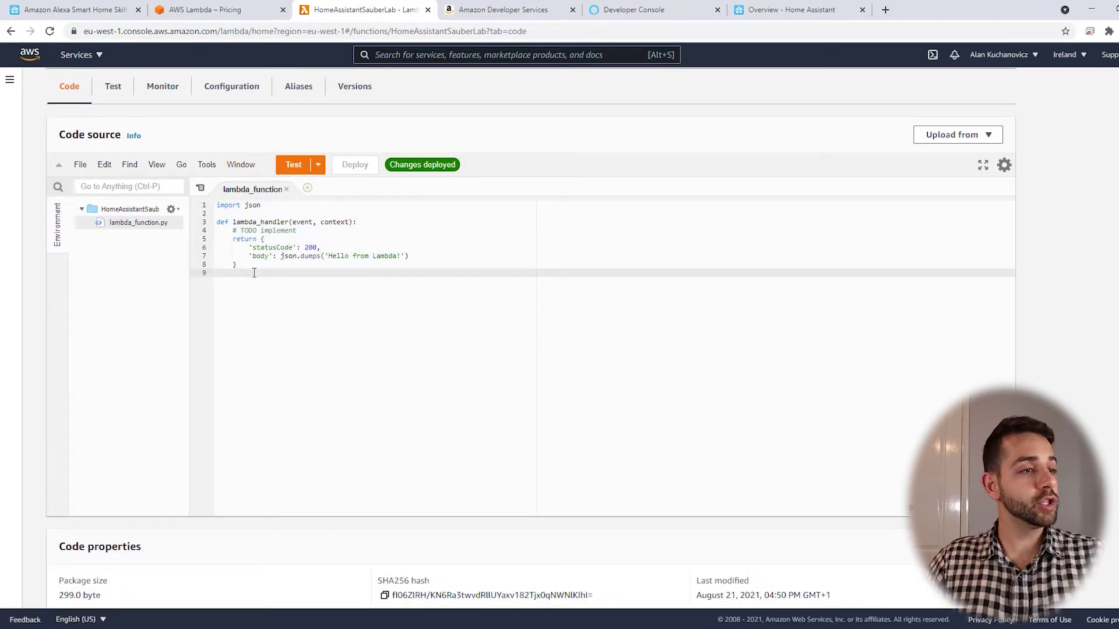
{"action": "key", "text": "ctrl+a"}
{"action": "key", "text": "BackSpace"}
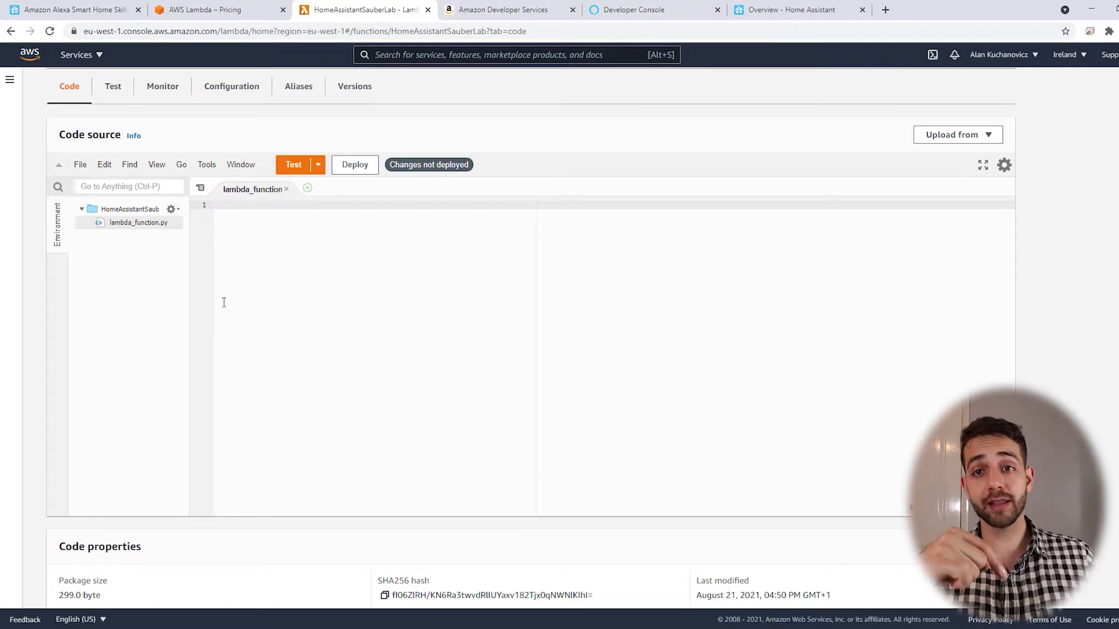
Copy the adapter script from the docs' linked gist into lambda_function.py and save it.
{"action": "left_click", "coordinate": [95, 8]}
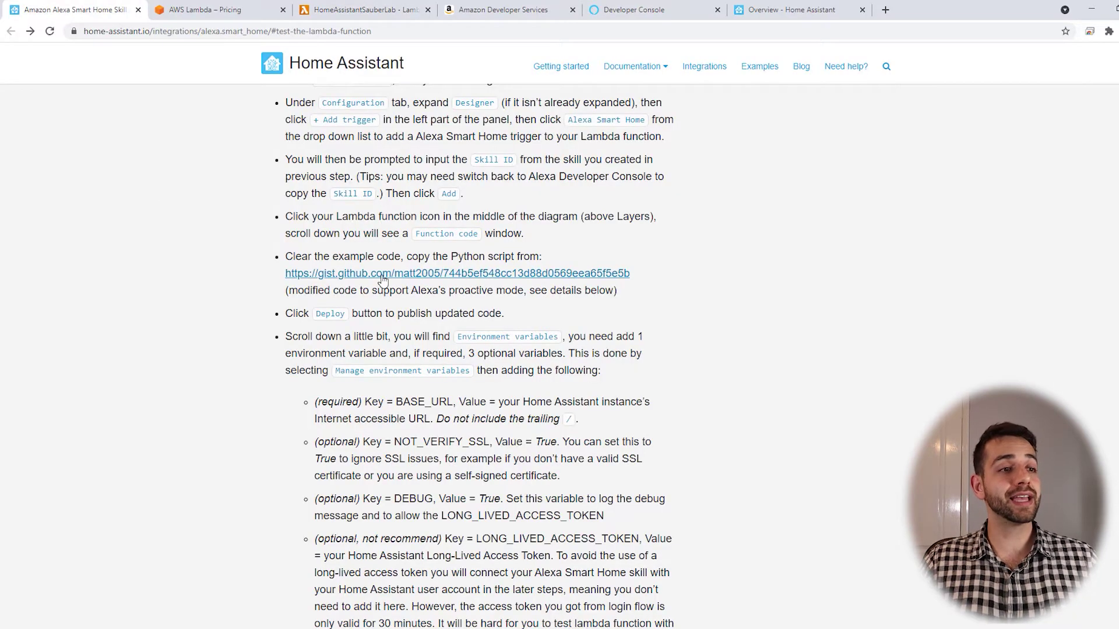
{"action": "left_click_drag", "start_coordinate": [308, 257], "coordinate": [533, 257]}
{"action": "left_click", "coordinate": [528, 274]}
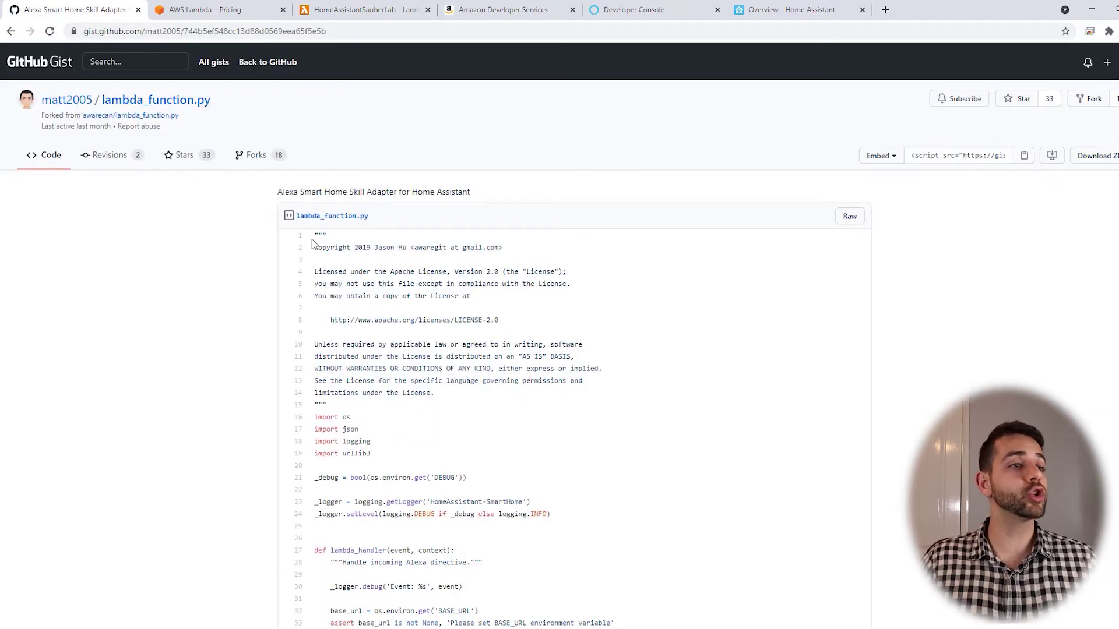
{"action": "scroll", "coordinate": [324, 254], "scroll_direction": "down", "scroll_amount": 4}
{"action": "left_click_drag", "start_coordinate": [315, 235], "coordinate": [538, 346]}
{"action": "scroll", "coordinate": [326, 256], "scroll_direction": "down", "scroll_amount": 10}
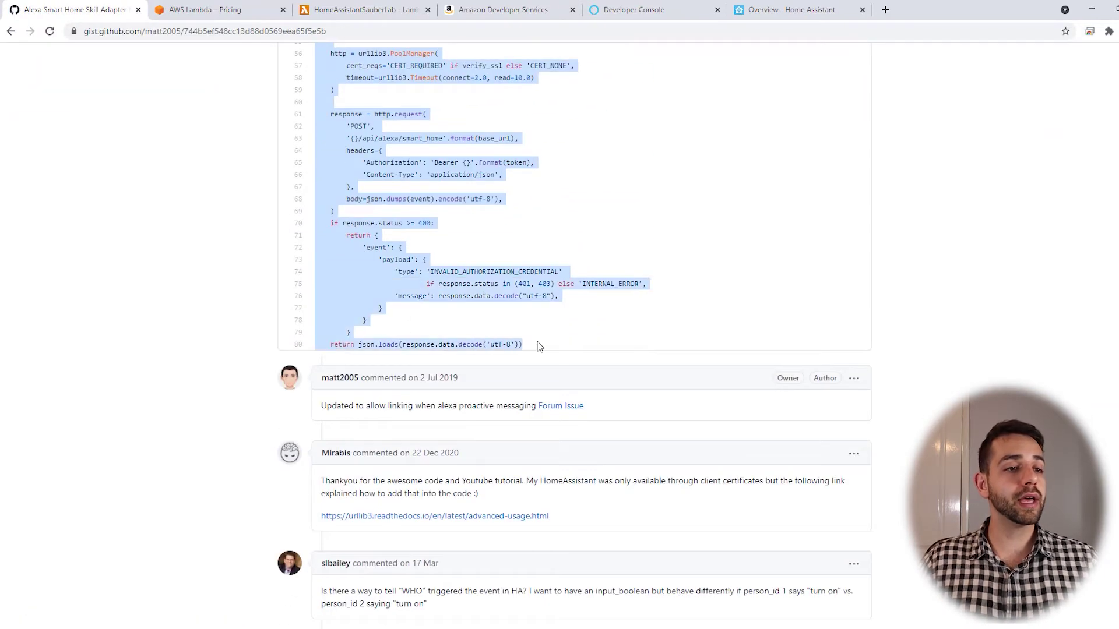
{"action": "left_click", "coordinate": [368, 9]}
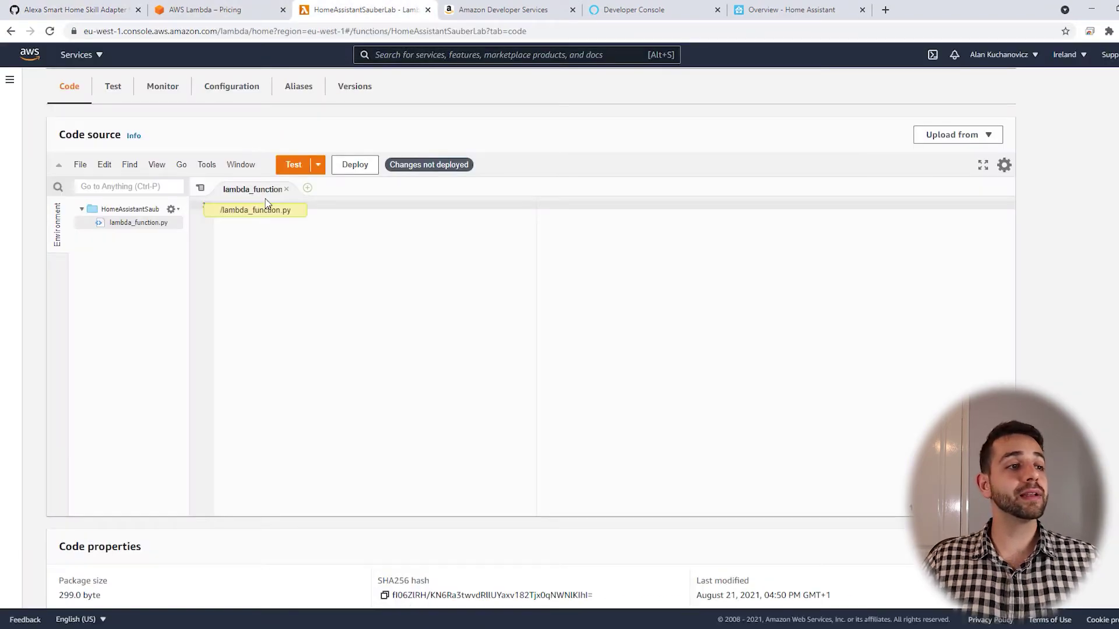
{"action": "key", "text": "ctrl+v"}
{"action": "key", "text": "ctrl+s"}
{"action": "scroll", "coordinate": [350, 350], "scroll_direction": "down", "scroll_amount": 3}
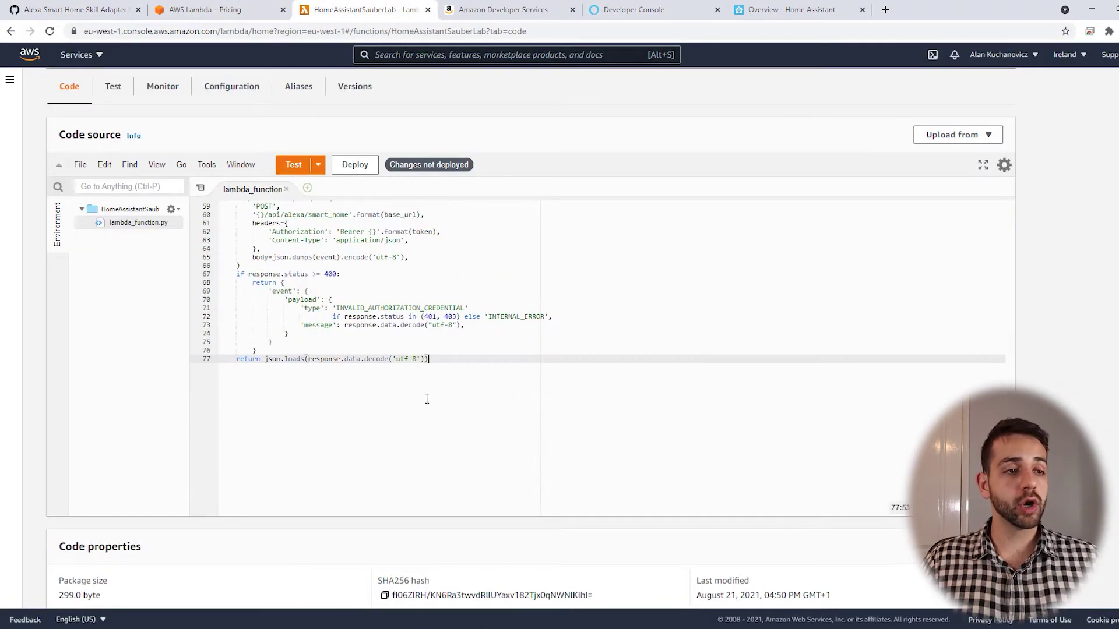
{"action": "scroll", "coordinate": [441, 486], "scroll_direction": "up", "scroll_amount": 3}
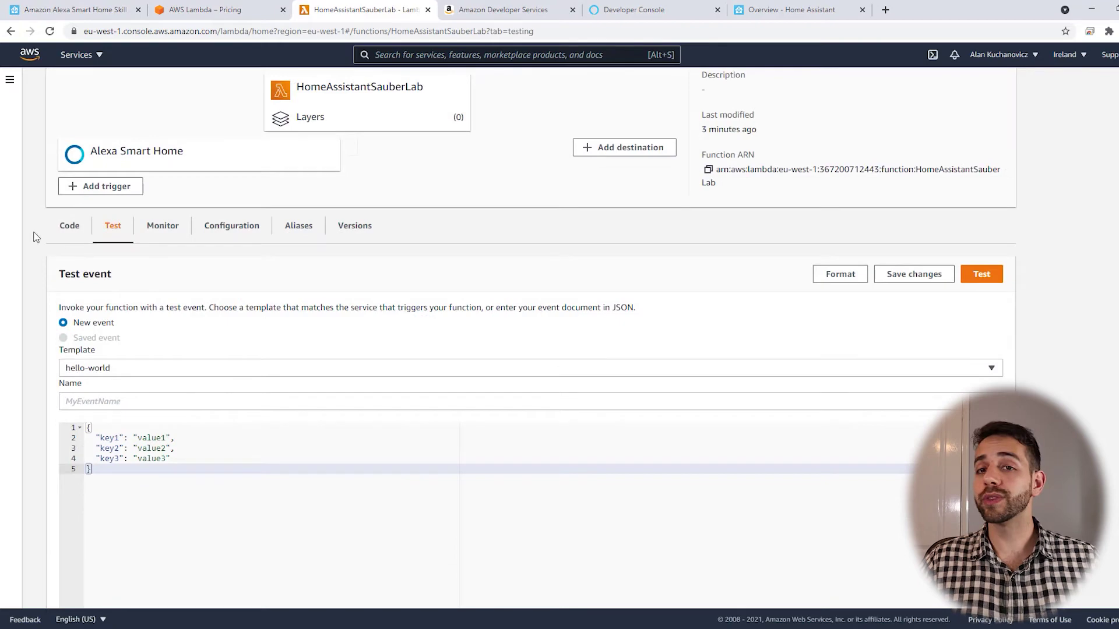
Name a new test event Discovery, copying the name from the docs.
{"action": "left_click", "coordinate": [61, 11]}
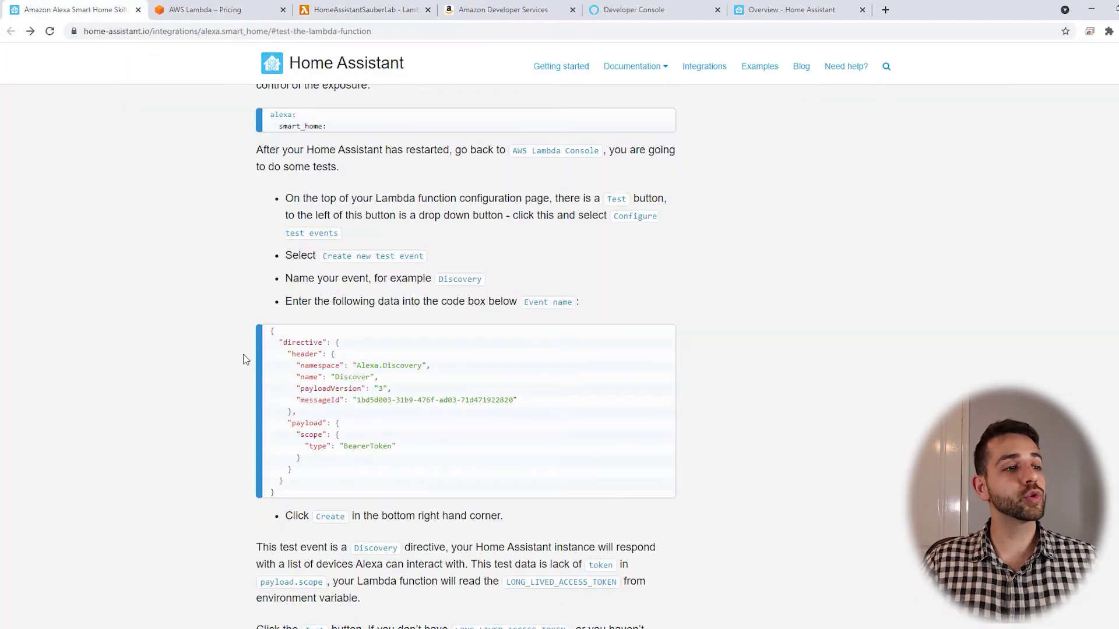
{"action": "left_click_drag", "start_coordinate": [441, 280], "coordinate": [482, 280]}
{"action": "key", "text": "ctrl+c"}
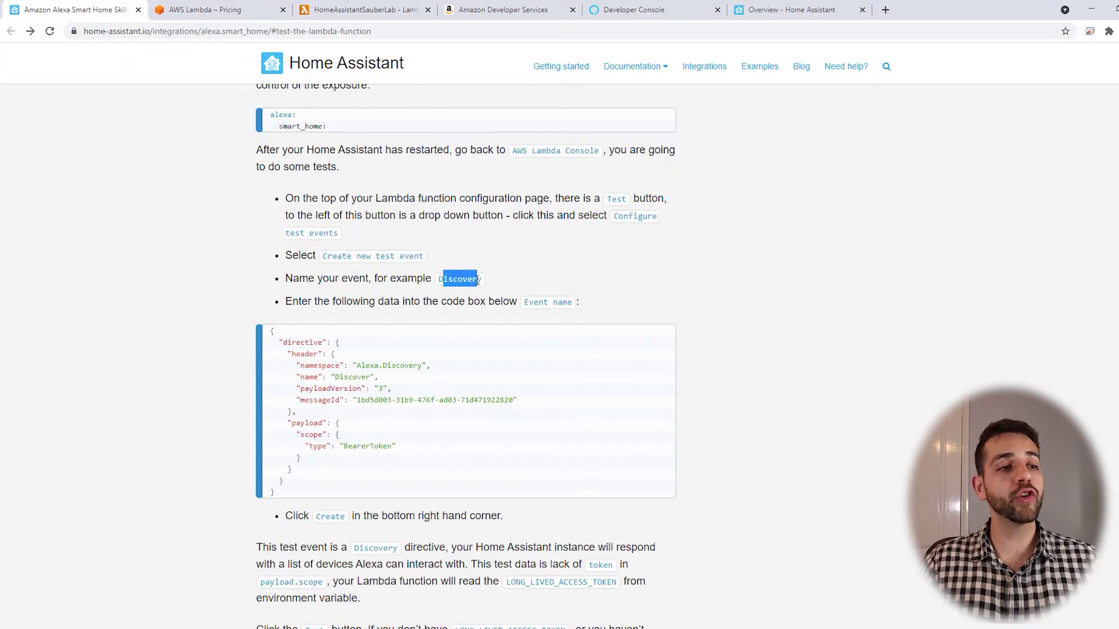
{"action": "left_click", "coordinate": [304, 10]}
{"action": "left_click", "coordinate": [158, 401]}
{"action": "key", "text": "ctrl+v"}
Replace the template event JSON with the docs' Discovery directive sample.
{"action": "left_click", "coordinate": [71, 5]}
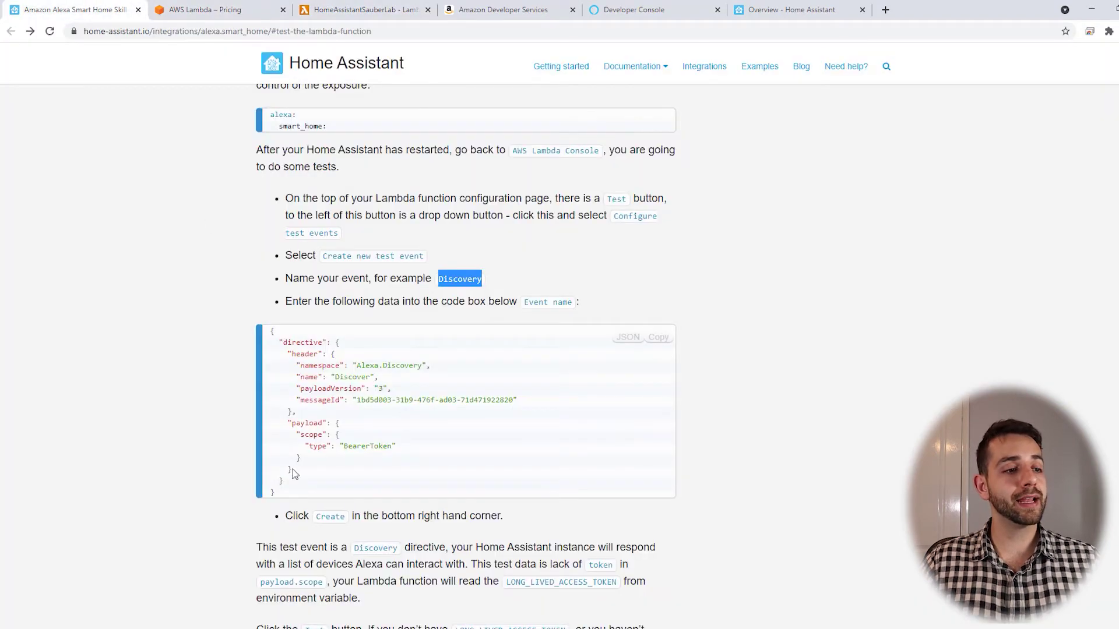
{"action": "left_click", "coordinate": [293, 492]}
{"action": "left_click_drag", "start_coordinate": [293, 493], "coordinate": [269, 331]}
{"action": "key", "text": "ctrl+c"}
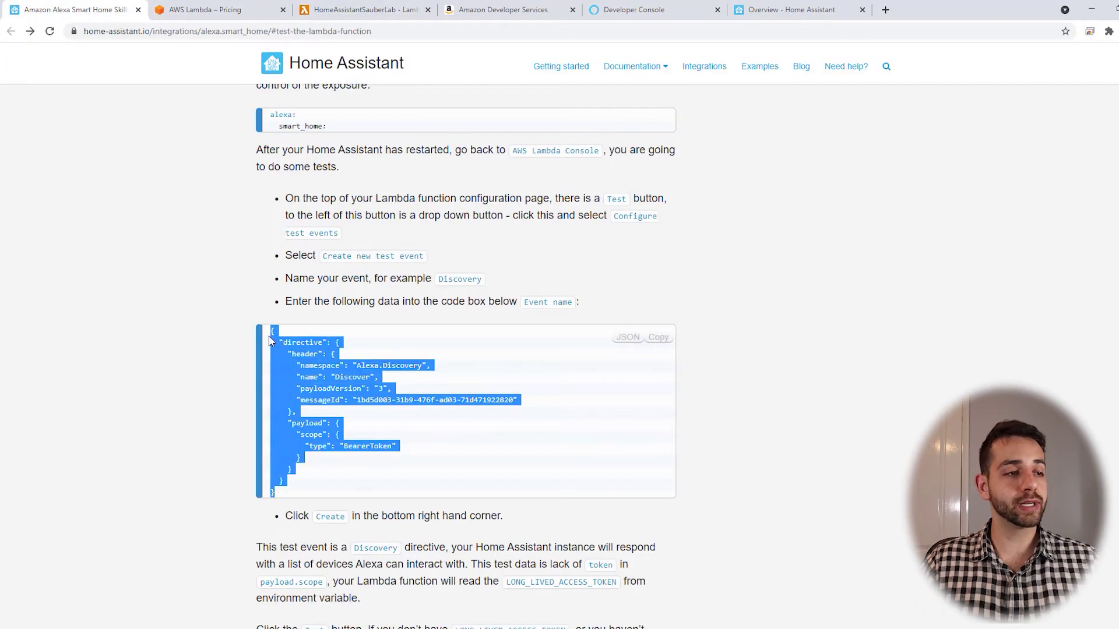
{"action": "left_click", "coordinate": [373, 9]}
{"action": "left_click", "coordinate": [129, 462]}
{"action": "key", "text": "ctrl+a"}
{"action": "key", "text": "ctrl+v"}
{"action": "scroll", "coordinate": [137, 587], "scroll_direction": "down", "scroll_amount": 3}
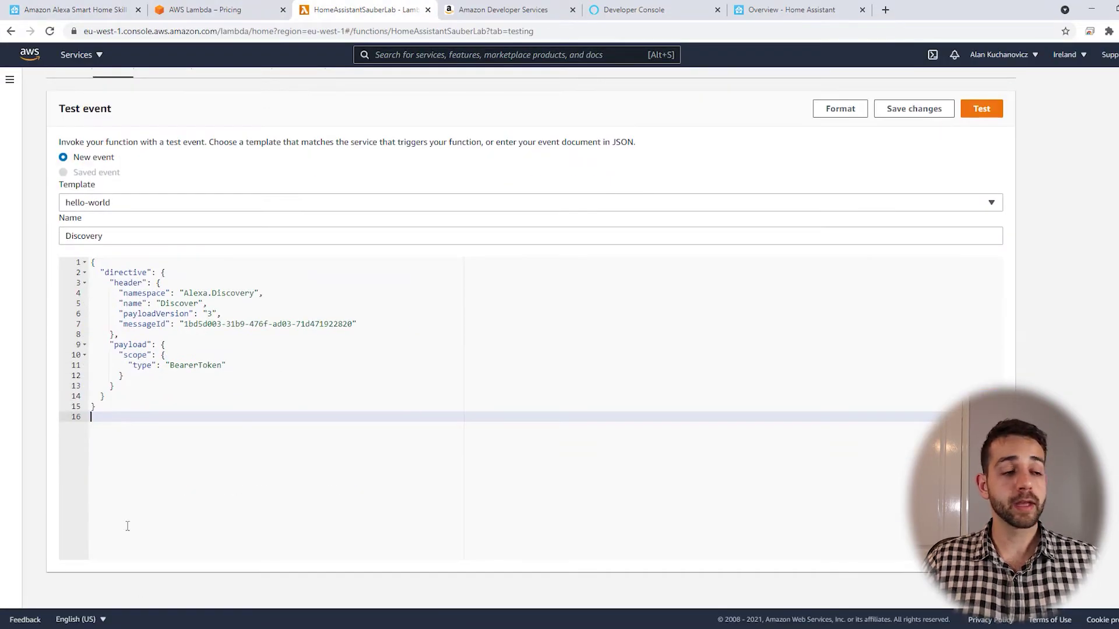
{"action": "key", "text": "BackSpace"}
{"action": "scroll", "coordinate": [88, 241], "scroll_direction": "up", "scroll_amount": 4}
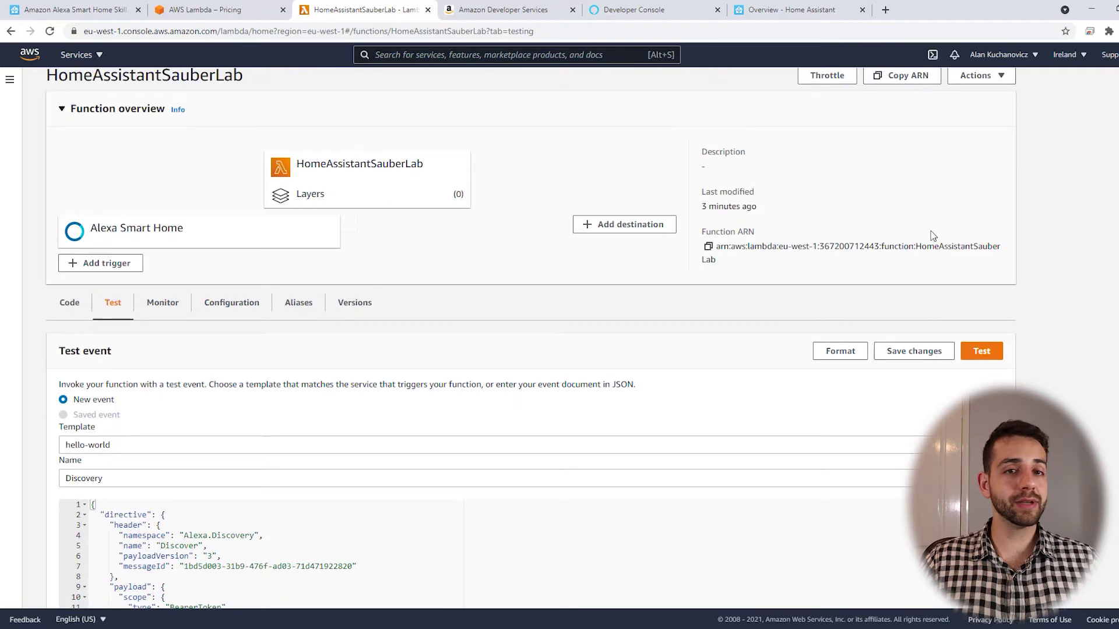
Save the Discovery event and inspect the failed run's missing BASE_URL error.
{"action": "left_click", "coordinate": [921, 350]}
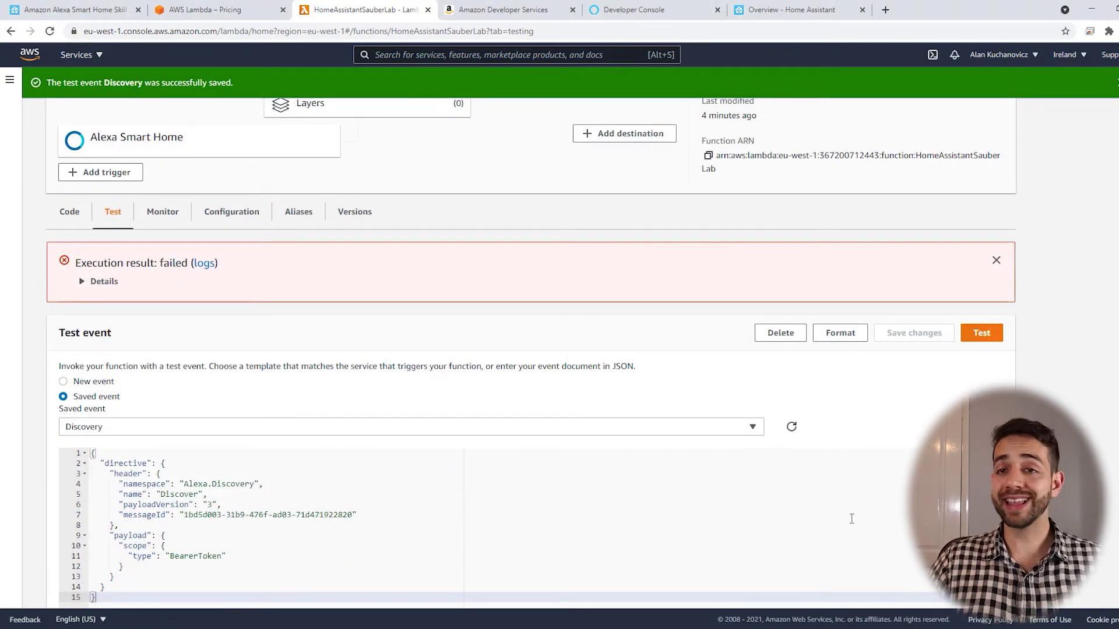
{"action": "left_click", "coordinate": [90, 280]}
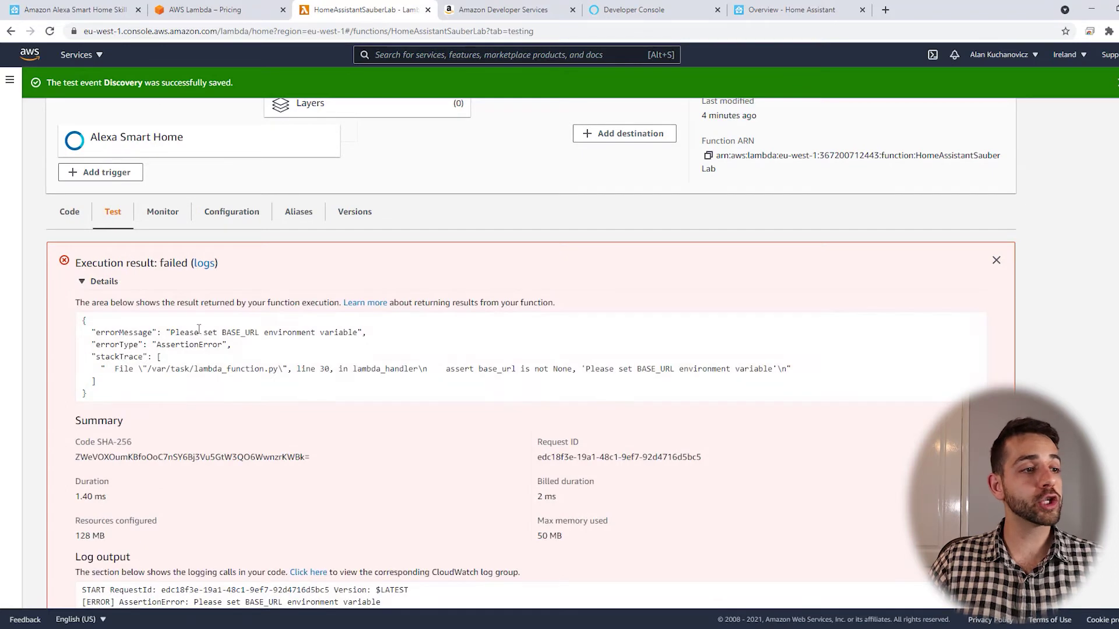
{"action": "left_click_drag", "start_coordinate": [175, 335], "coordinate": [334, 337]}
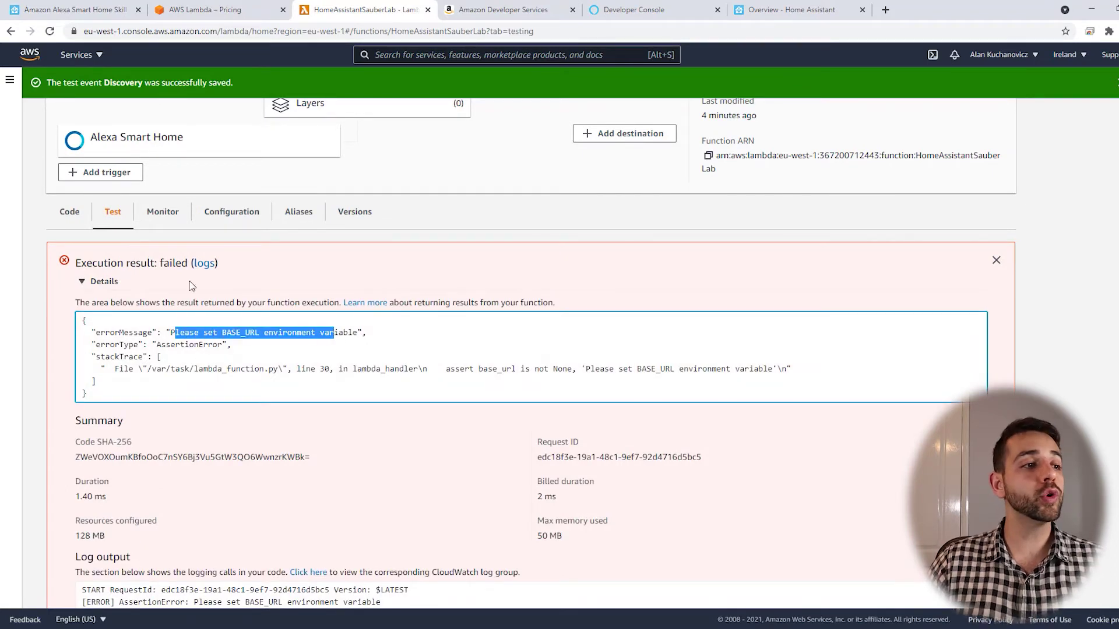
{"action": "left_click", "coordinate": [236, 217]}
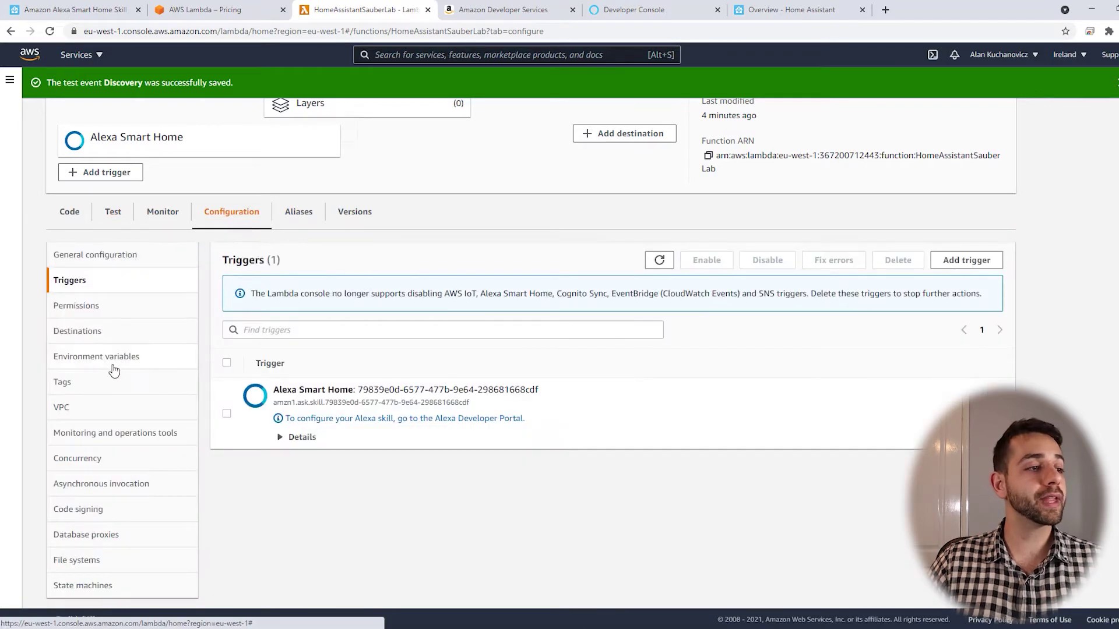
Add a new environment variable with the key BASE_URL.
{"action": "left_click", "coordinate": [72, 357]}
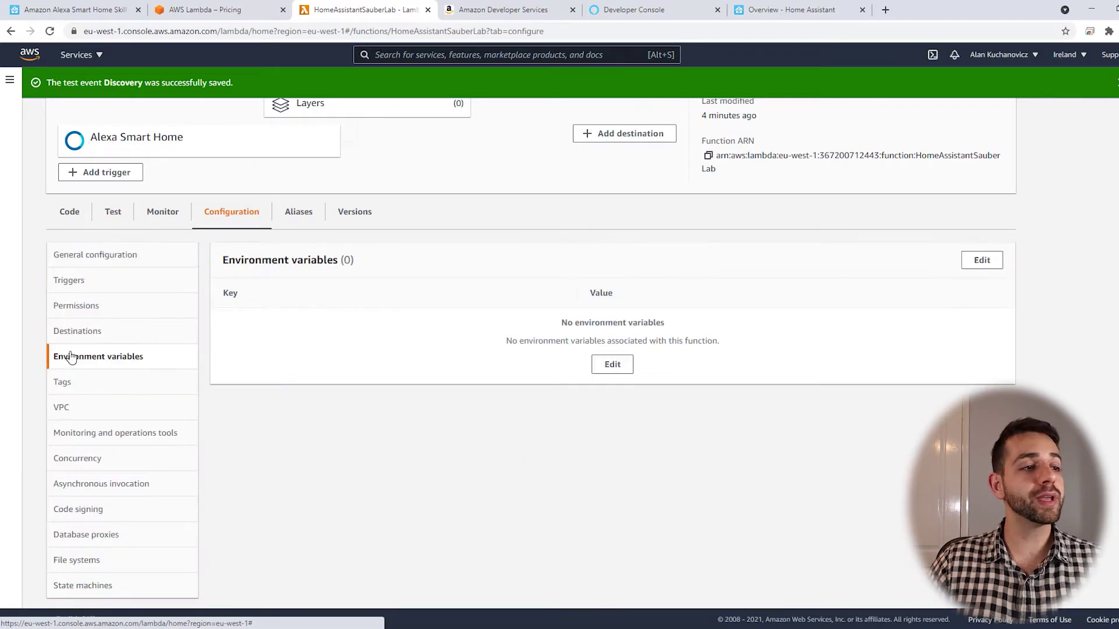
{"action": "left_click", "coordinate": [613, 365]}
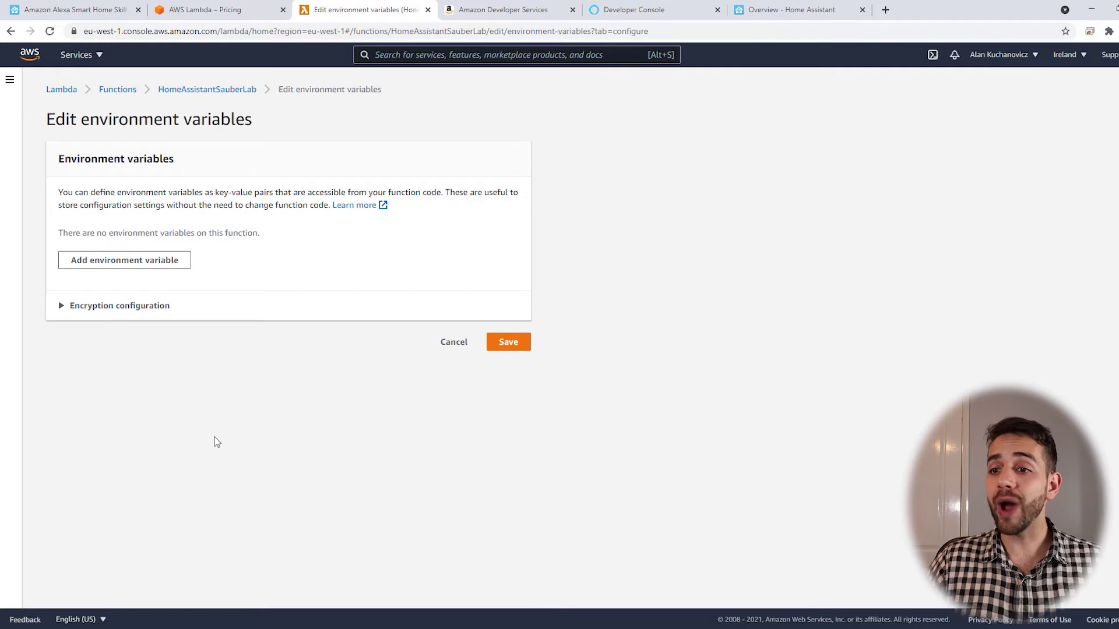
{"action": "left_click", "coordinate": [112, 262]}
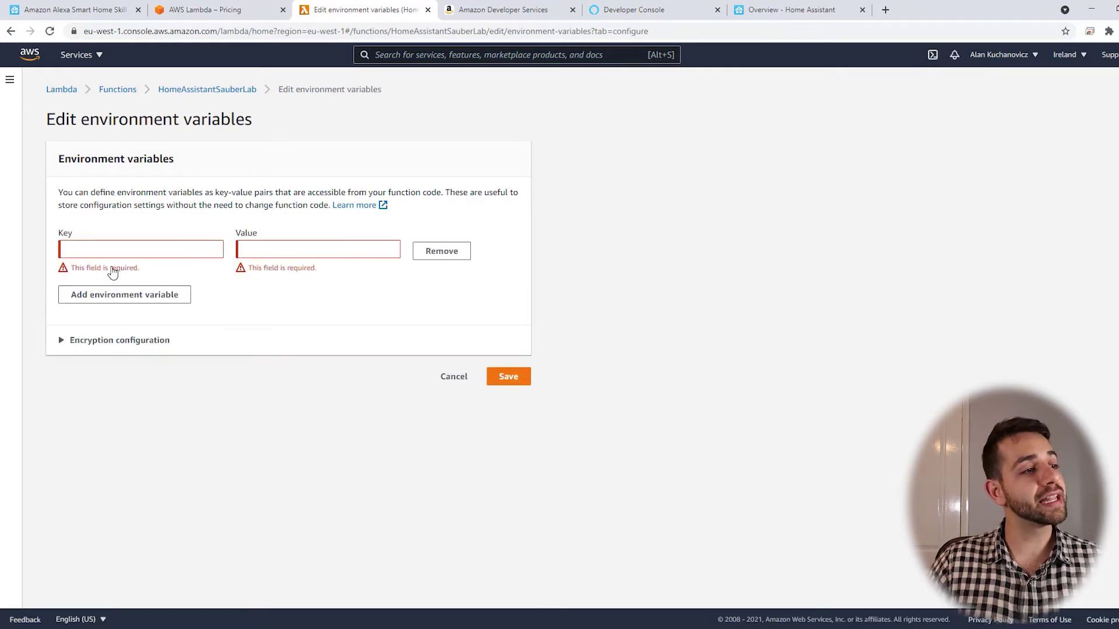
{"action": "left_click", "coordinate": [120, 250]}
{"action": "key", "text": "alt+Tab"}
{"action": "left_click", "coordinate": [109, 248]}
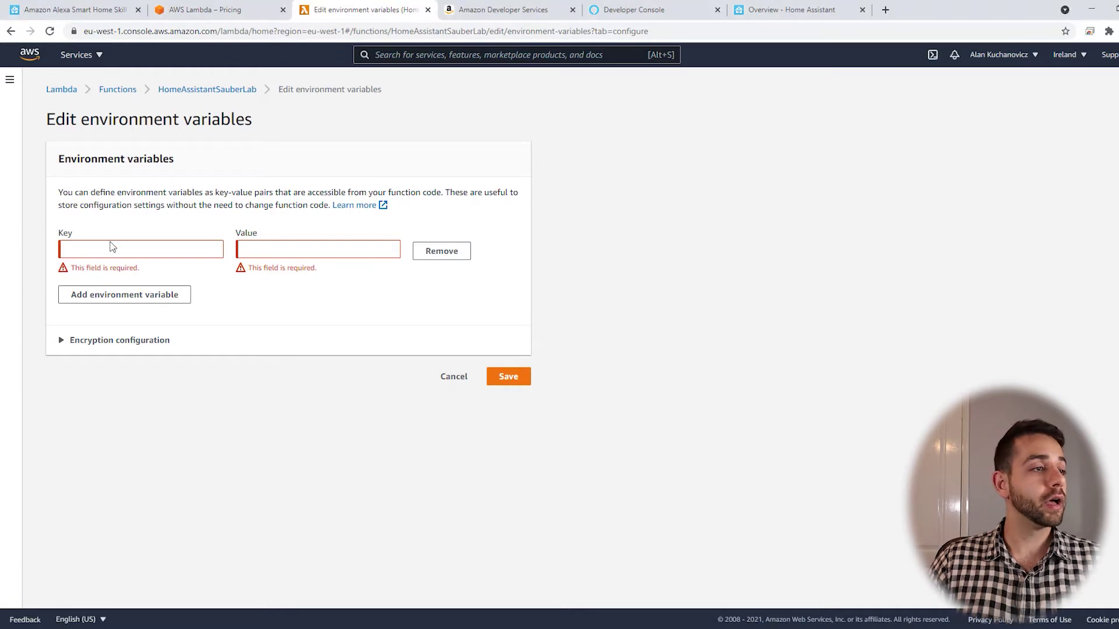
{"action": "type", "text": "BASE_URL"}
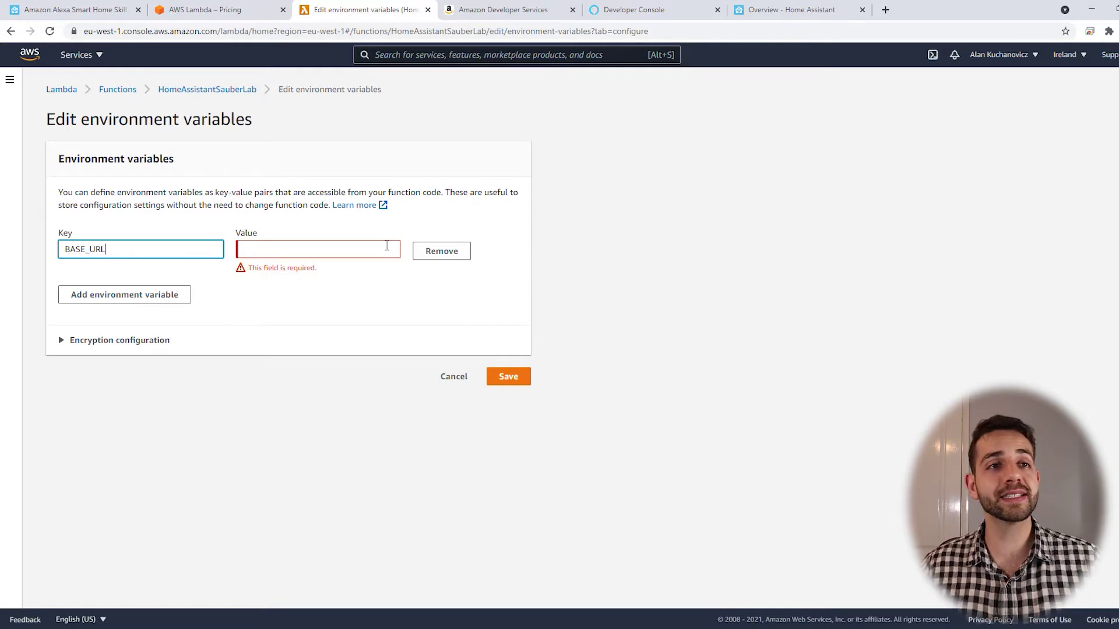
{"action": "left_click", "coordinate": [790, 9]}
{"action": "mouse_move", "coordinate": [83, 31]}
{"action": "left_mouse_down"}
{"action": "mouse_move", "coordinate": [221, 32]}
{"action": "mouse_move", "coordinate": [76, 35]}
{"action": "left_mouse_up"}
{"action": "key", "text": "ctrl+c"}
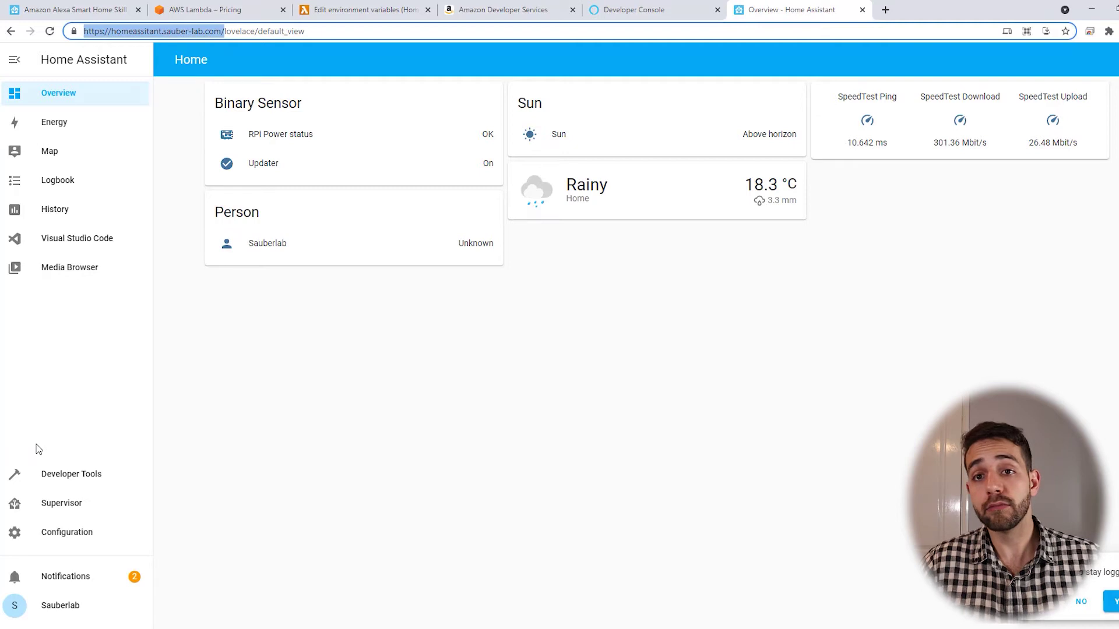
{"action": "left_click", "coordinate": [396, 5]}
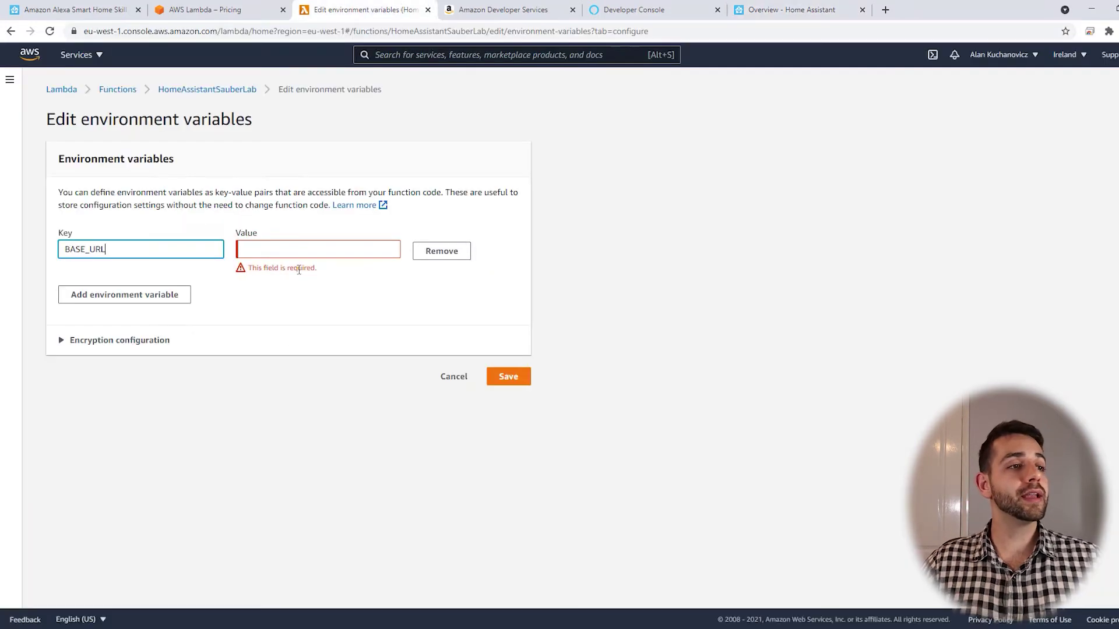
{"action": "left_click", "coordinate": [285, 251]}
{"action": "key", "text": "ctrl+v"}
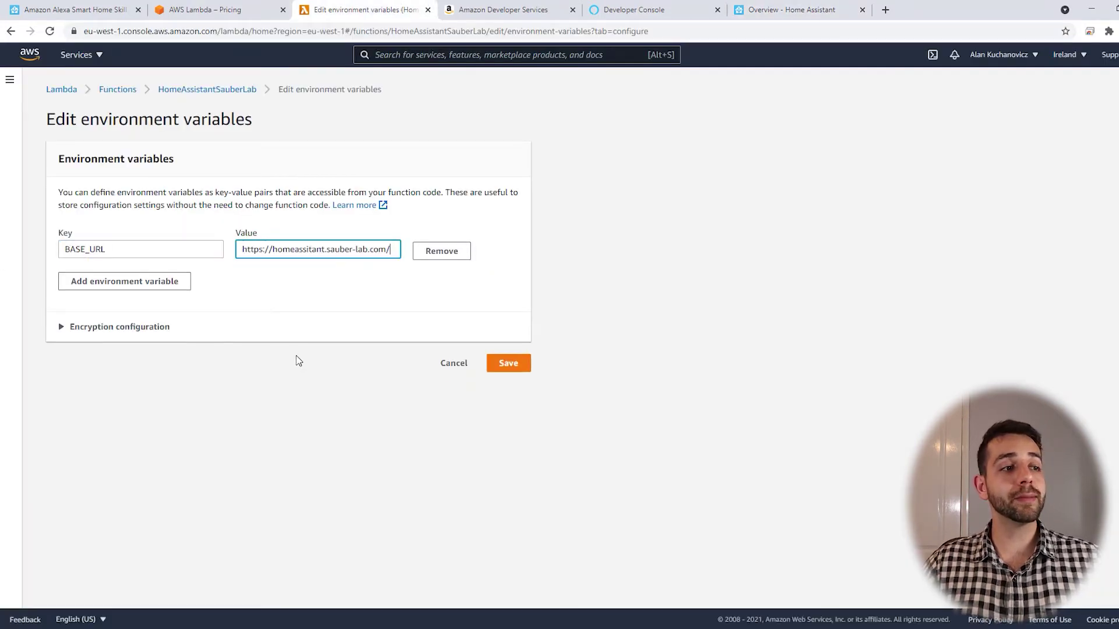
{"action": "left_click", "coordinate": [512, 364]}
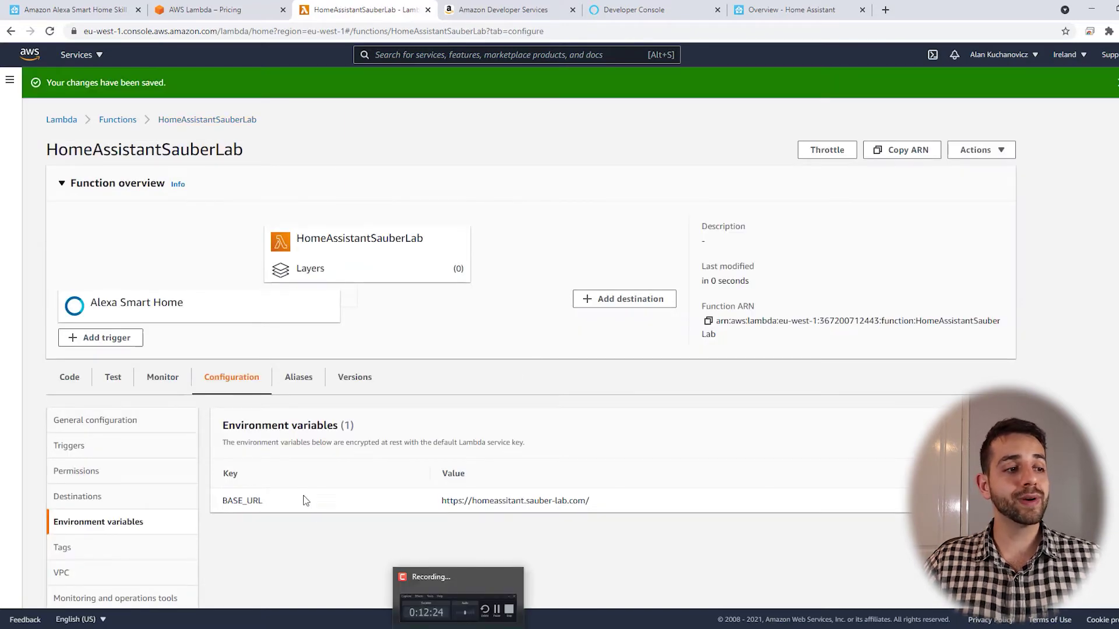
{"action": "left_click", "coordinate": [116, 386]}
{"action": "scroll", "coordinate": [188, 546], "scroll_direction": "down", "scroll_amount": 2}
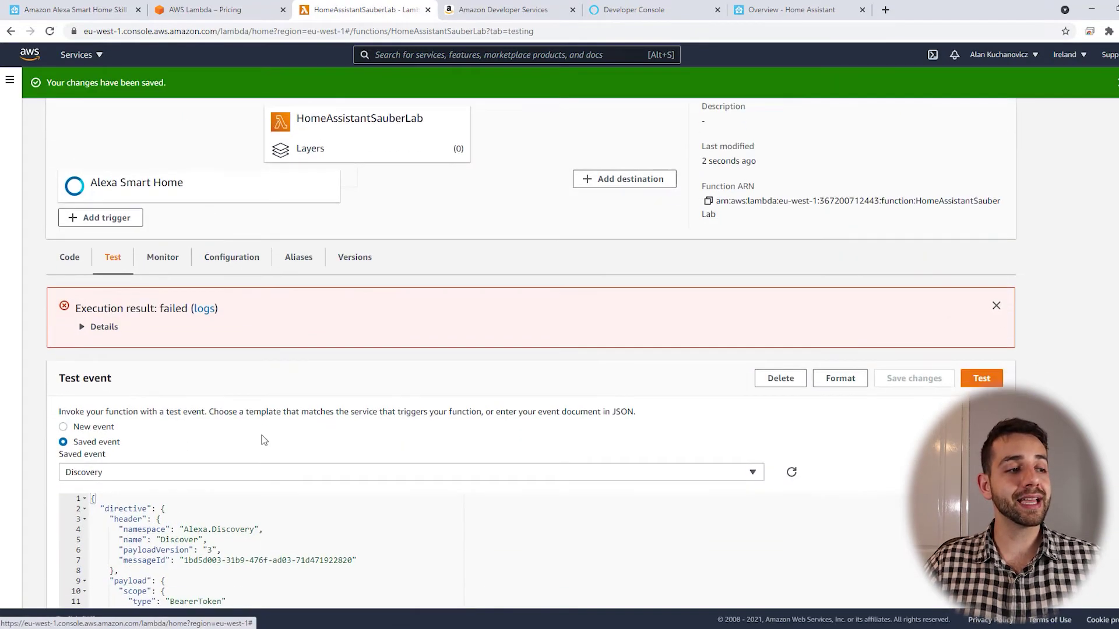
{"action": "left_click", "coordinate": [981, 377]}
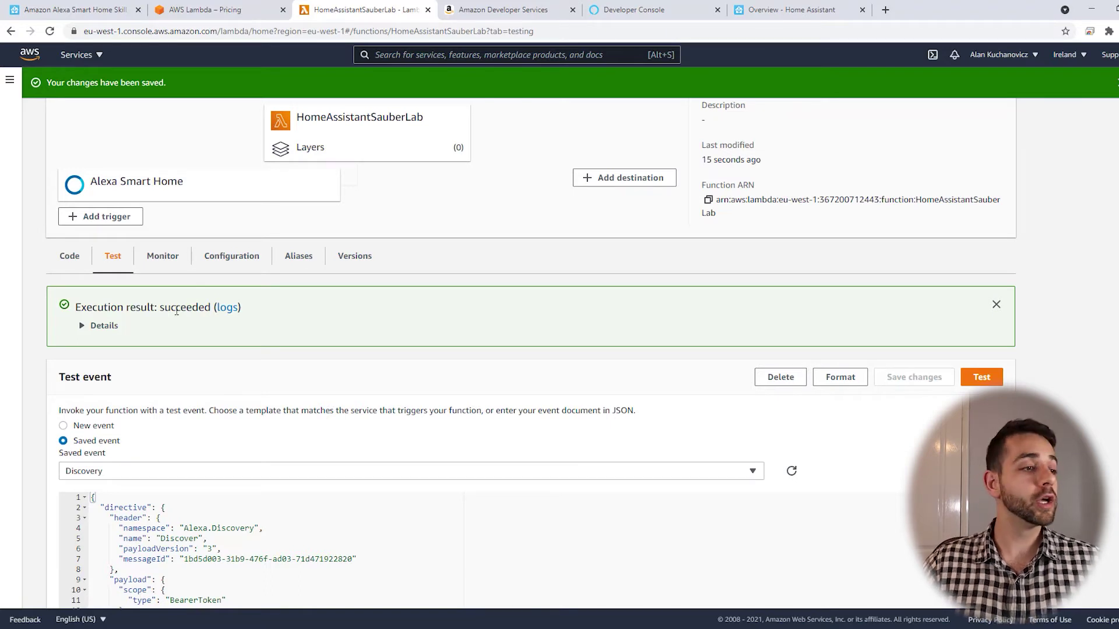
Create a Home Assistant long-lived access token named 'alexa' and copy its value.
{"action": "left_click", "coordinate": [788, 10]}
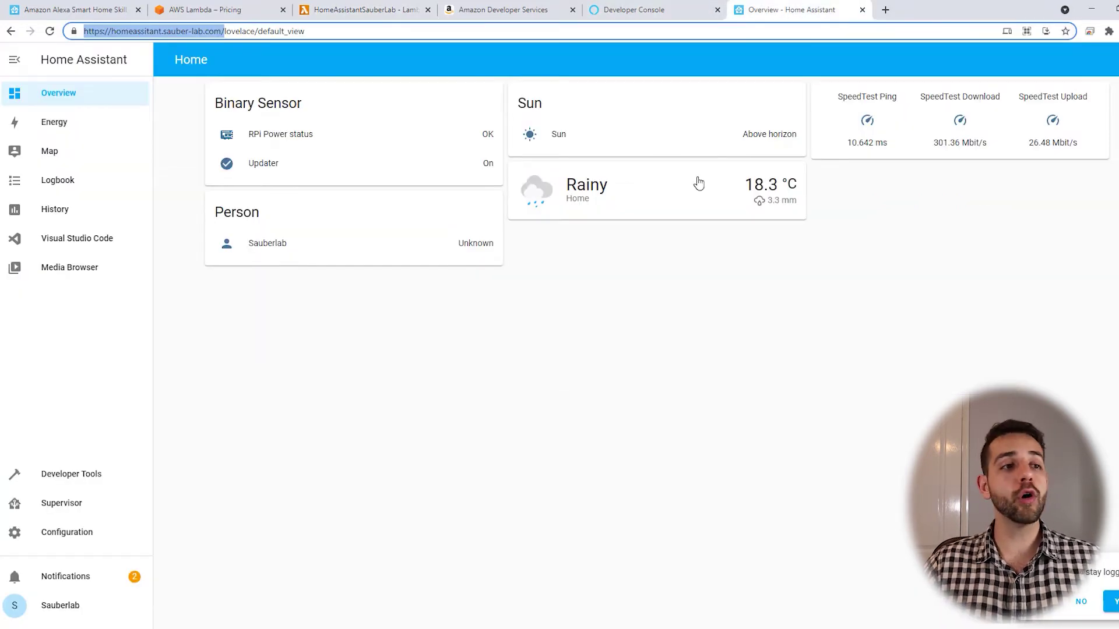
{"action": "left_click", "coordinate": [62, 609]}
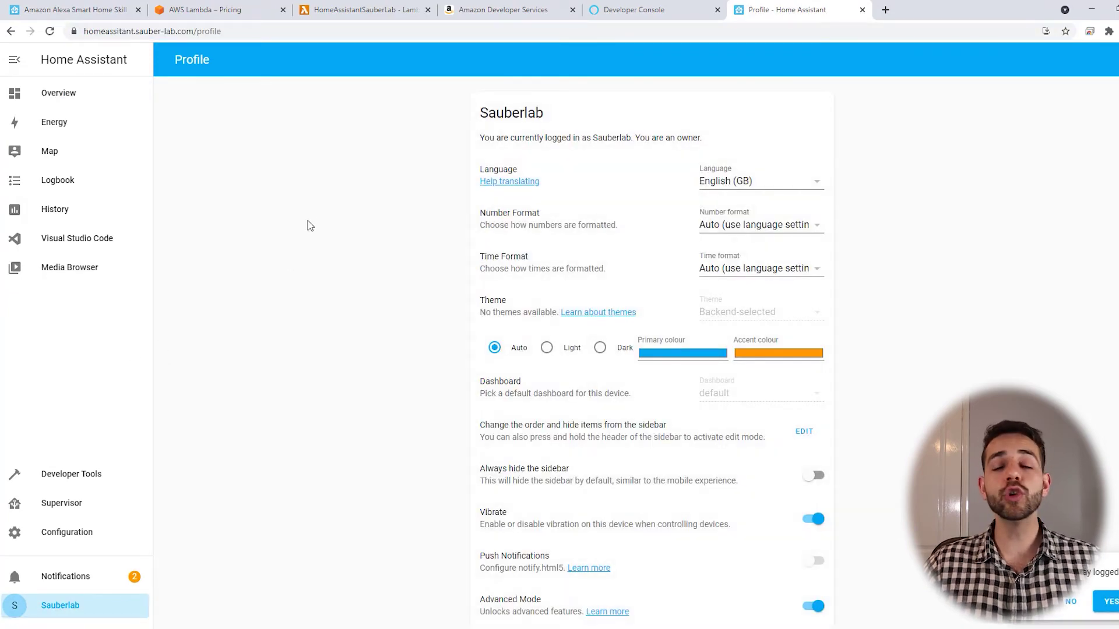
{"action": "scroll", "coordinate": [342, 317], "scroll_direction": "down", "scroll_amount": 15}
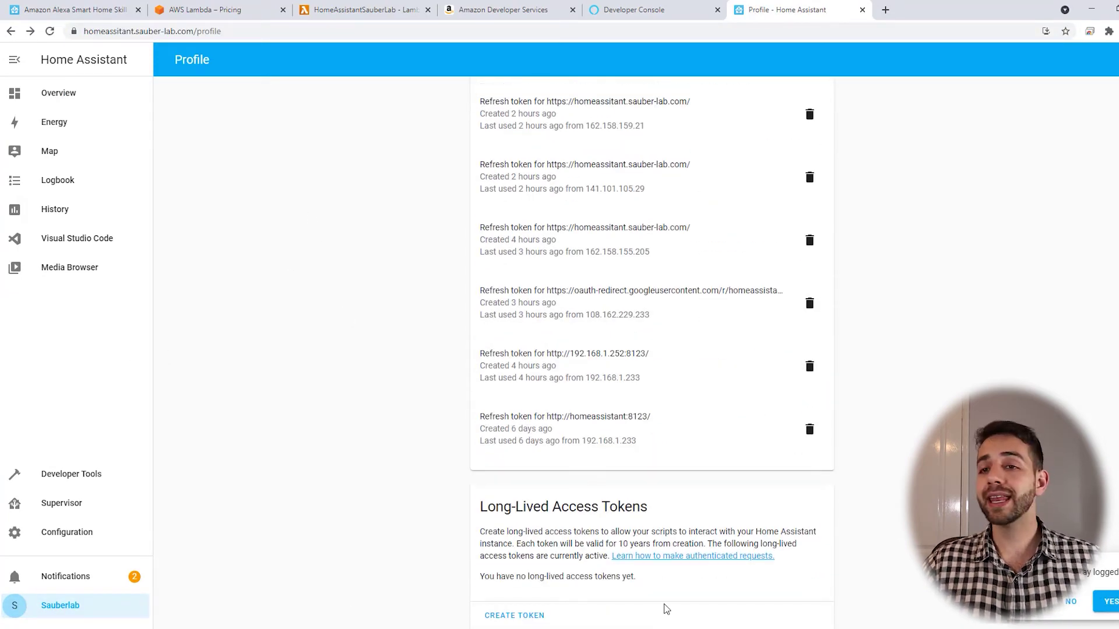
{"action": "left_click", "coordinate": [518, 617]}
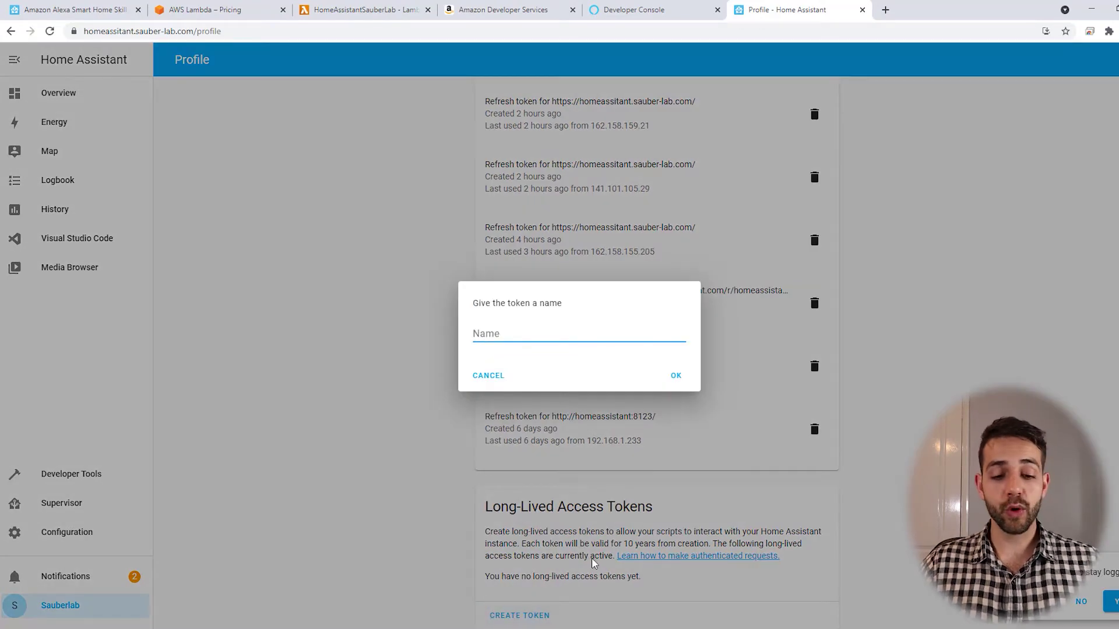
{"action": "type", "text": "alexa"}
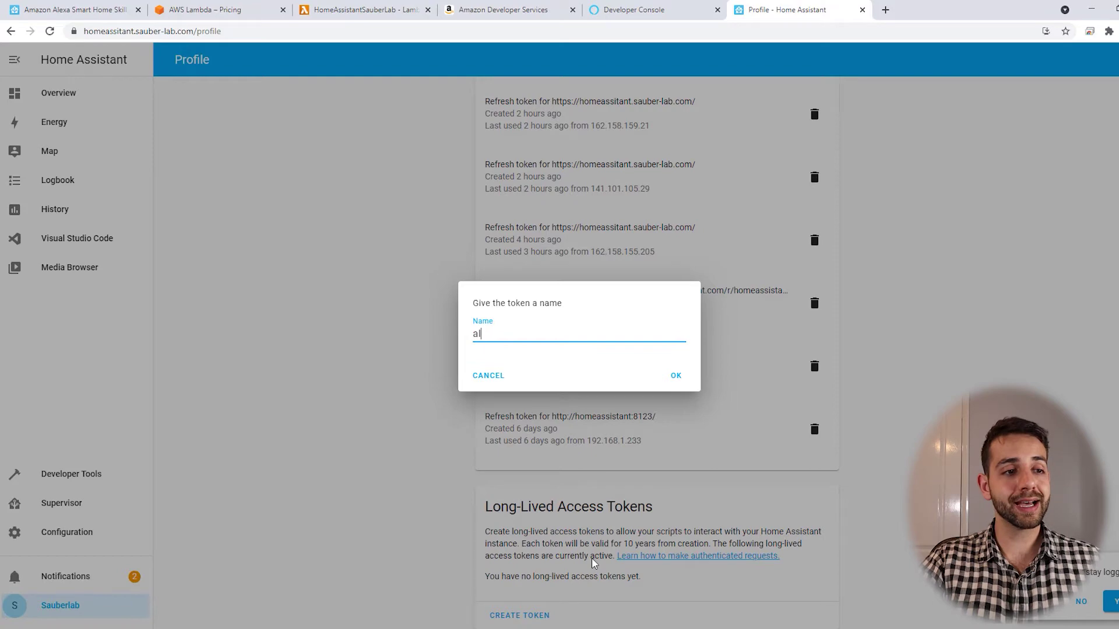
{"action": "left_click", "coordinate": [673, 376]}
{"action": "double_click", "coordinate": [558, 348]}
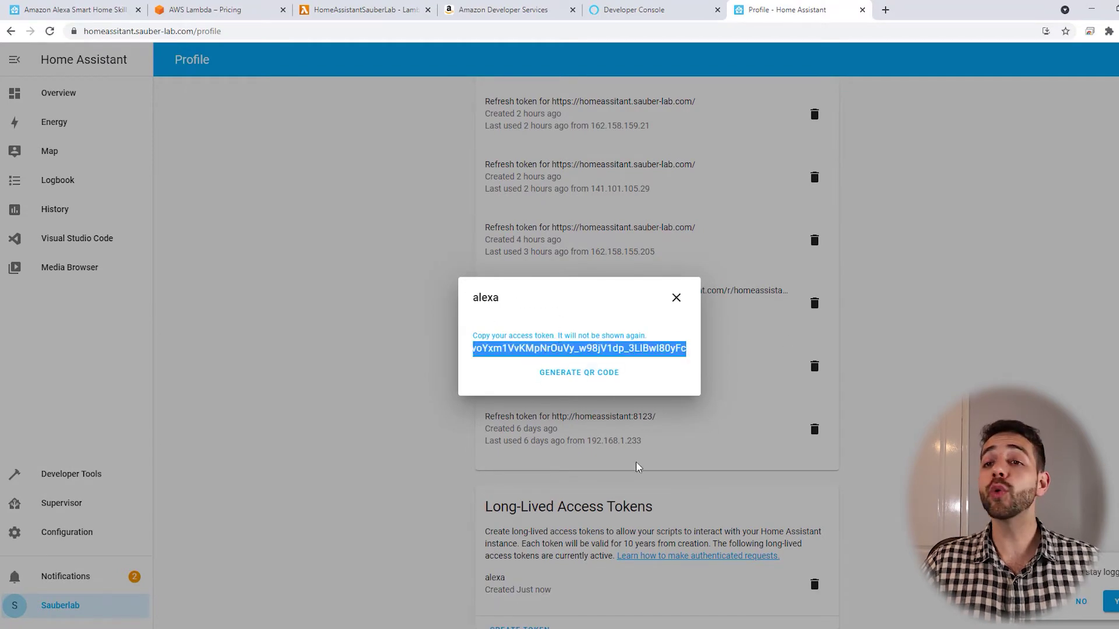
{"action": "left_click", "coordinate": [362, 9]}
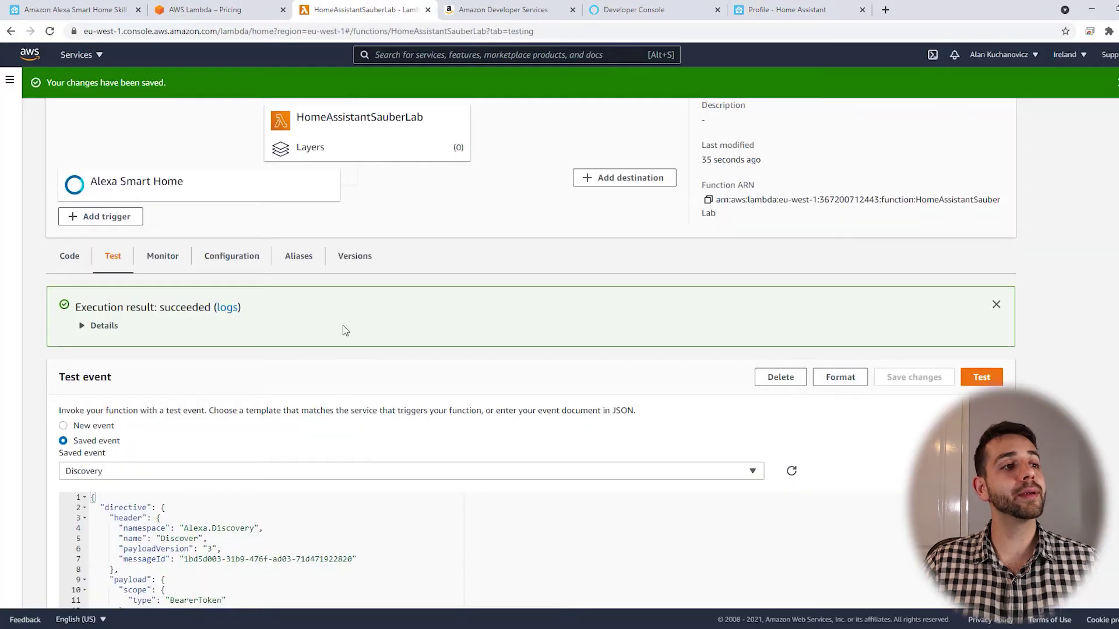
Add a "token" entry holding the Home Assistant token after BearerToken in the Discovery event, and save it.
{"action": "scroll", "coordinate": [335, 491], "scroll_direction": "down", "scroll_amount": 2}
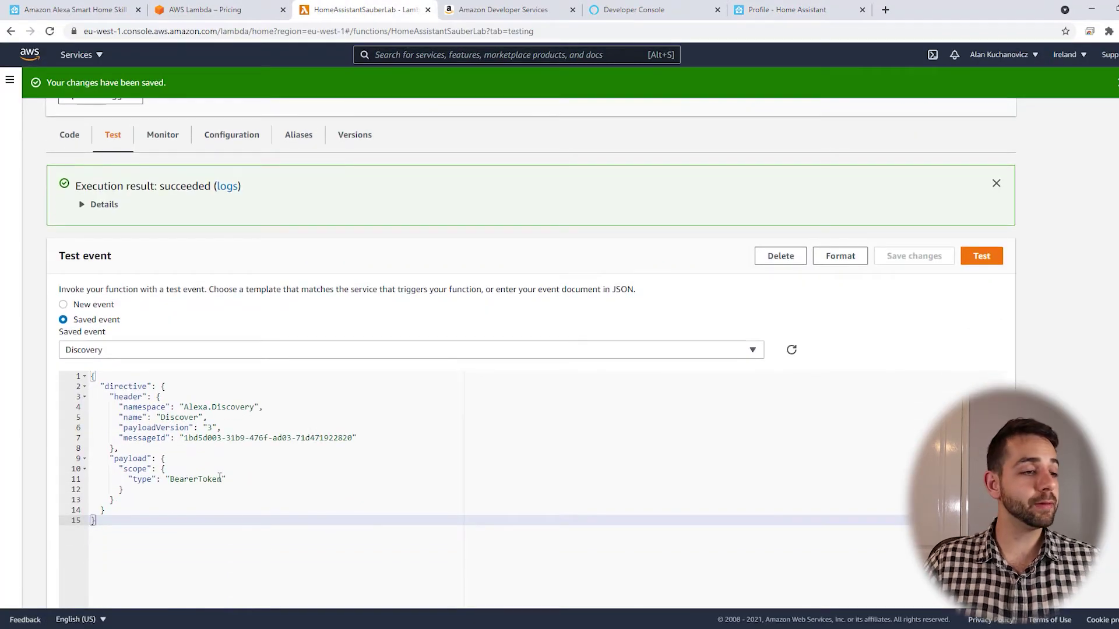
{"action": "left_click", "coordinate": [244, 478]}
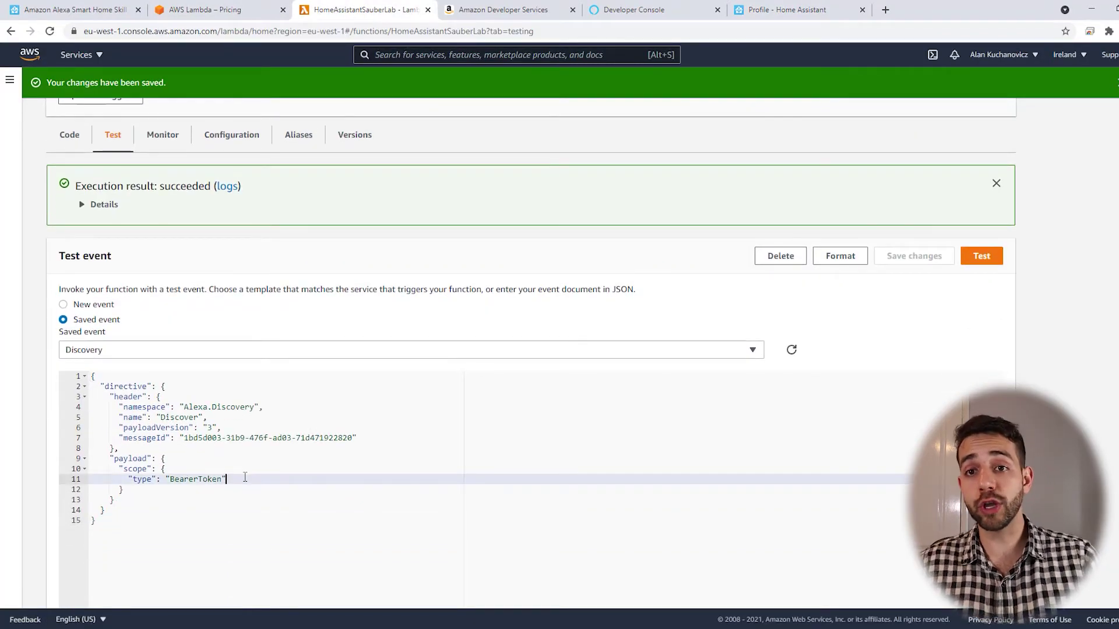
{"action": "type", "text": ","}
{"action": "key", "text": "Return"}
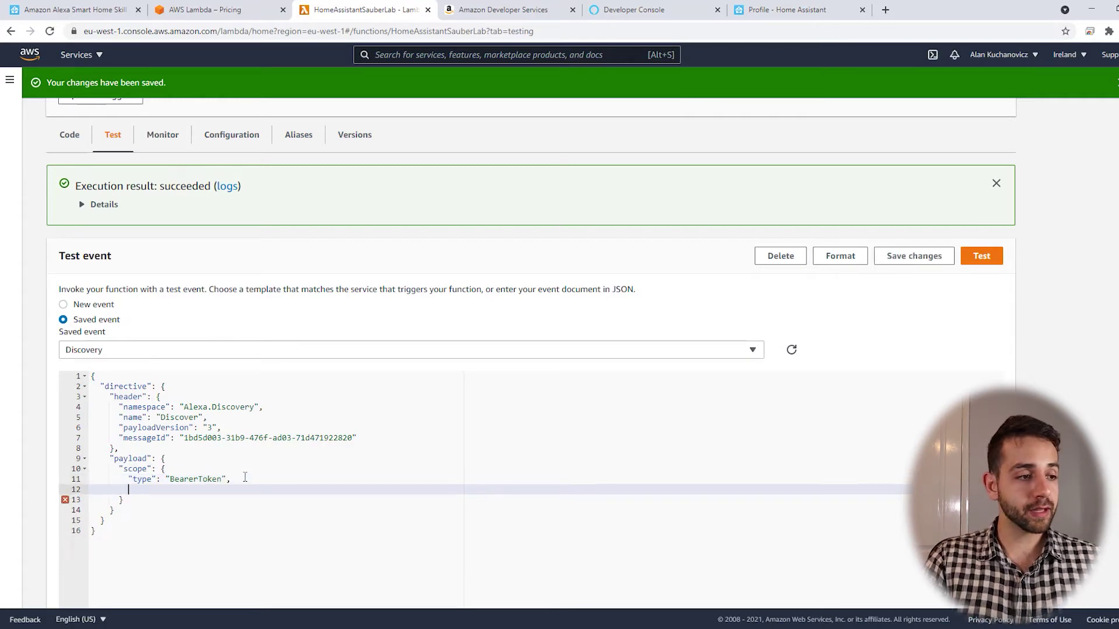
{"action": "type", "text": "\"token\": \""}
{"action": "key", "text": "ctrl+v"}
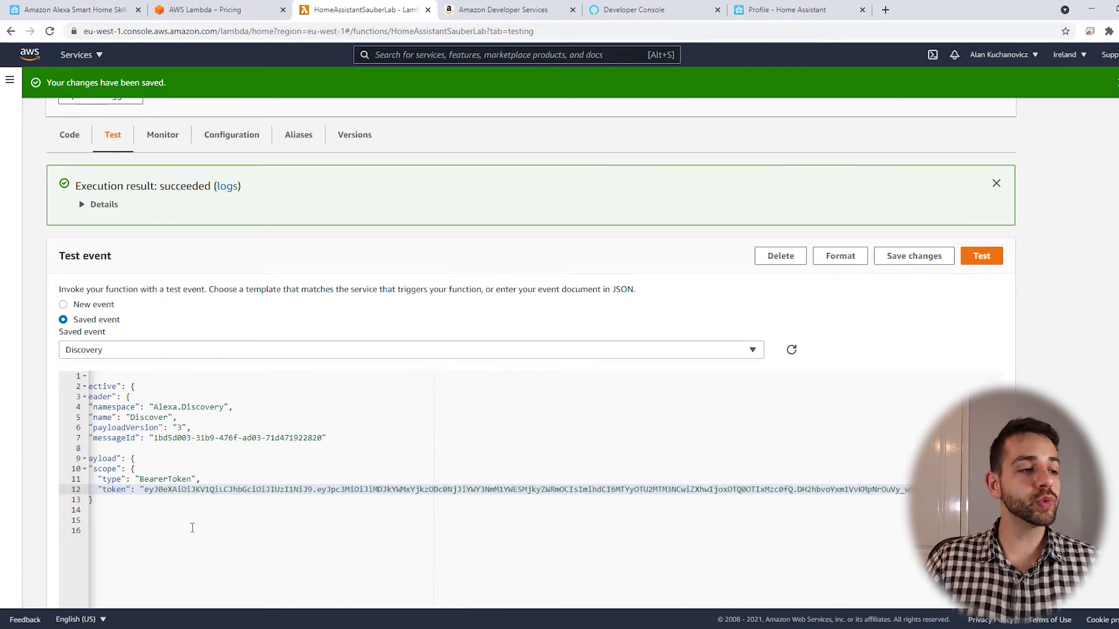
{"action": "left_click_drag", "start_coordinate": [170, 489], "coordinate": [802, 509]}
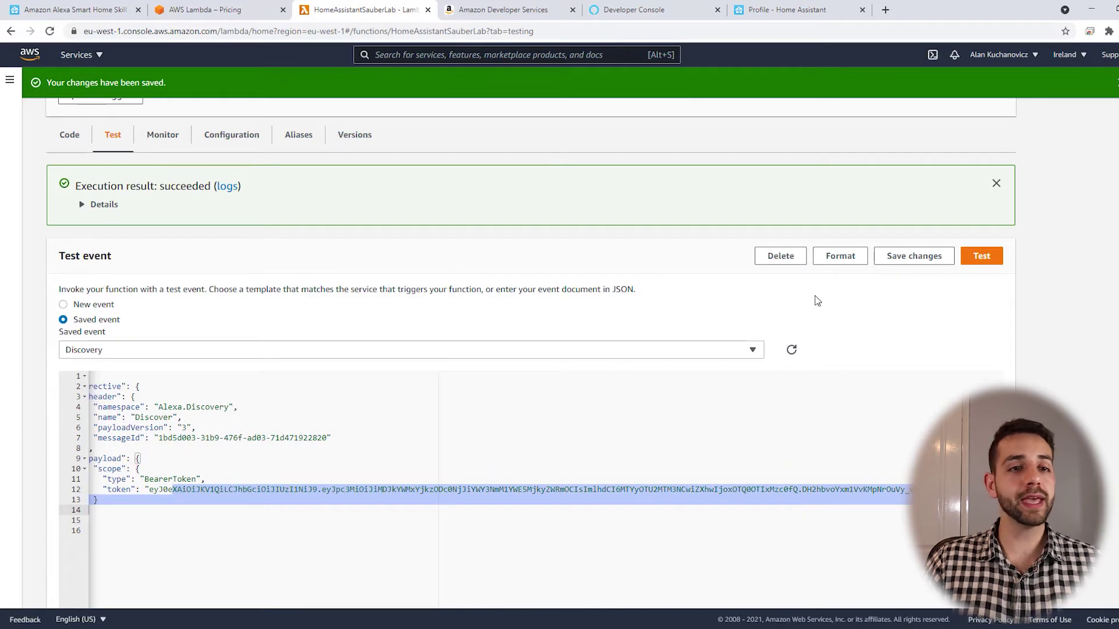
{"action": "left_click", "coordinate": [912, 256]}
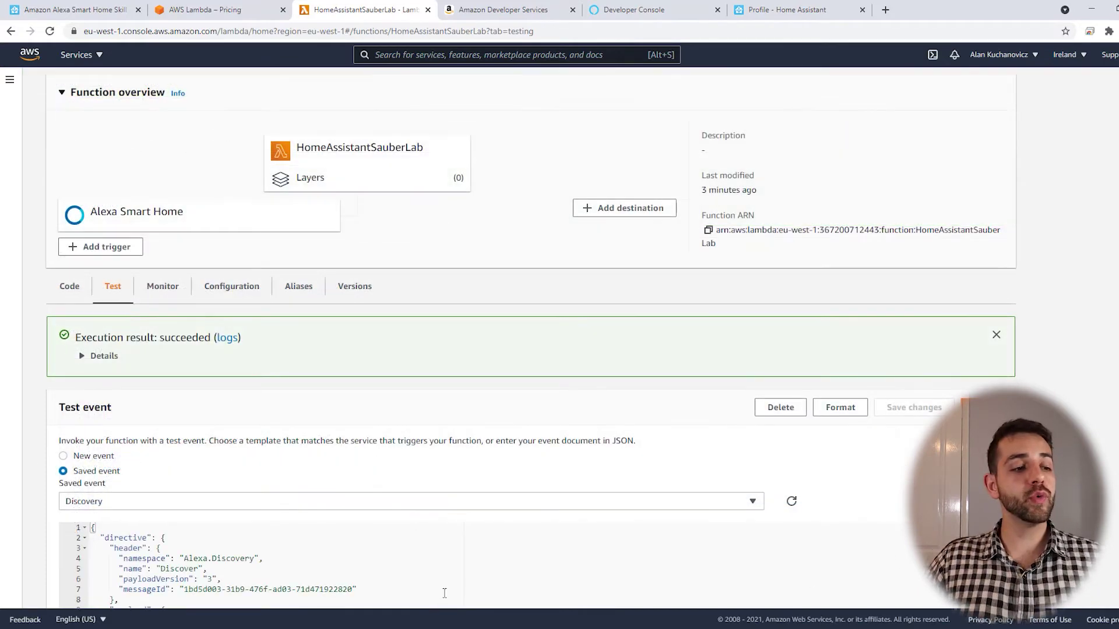
Copy the Lambda function's ARN.
{"action": "scroll", "coordinate": [444, 593], "scroll_direction": "down", "scroll_amount": 2}
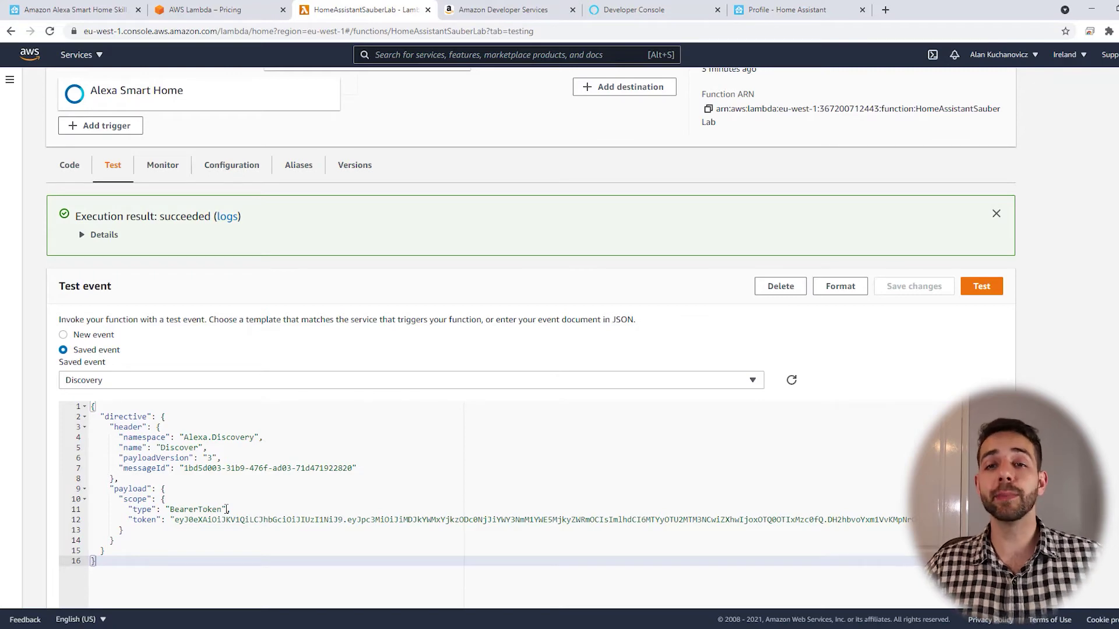
{"action": "scroll", "coordinate": [466, 349], "scroll_direction": "up", "scroll_amount": 1}
{"action": "left_click", "coordinate": [708, 173]}
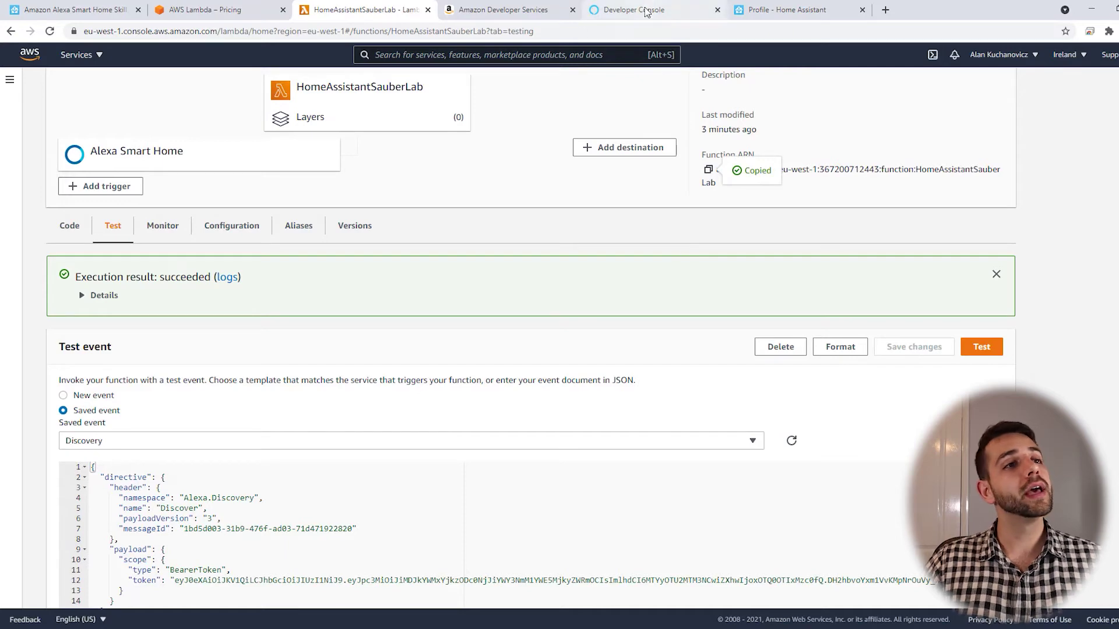
Paste the Lambda function ARN into the skill's Smart Home default endpoint field.
{"action": "left_click", "coordinate": [672, 12]}
{"action": "left_click", "coordinate": [667, 362]}
{"action": "key", "text": "ctrl+v"}
{"action": "scroll", "coordinate": [534, 402], "scroll_direction": "down", "scroll_amount": 1}
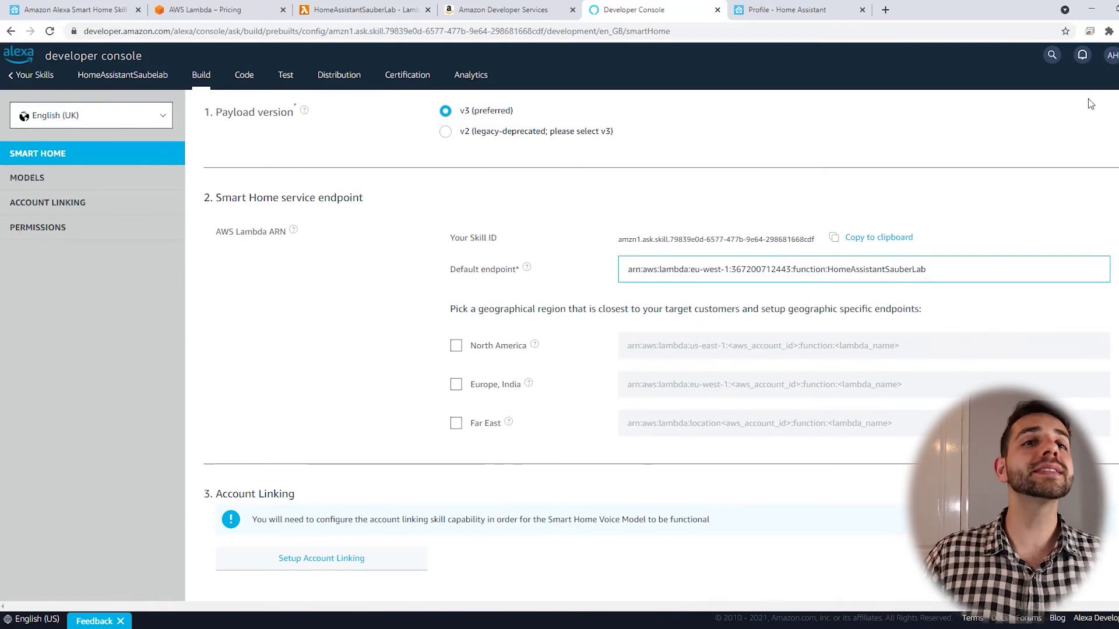
{"action": "scroll", "coordinate": [758, 140], "scroll_direction": "up", "scroll_amount": 1}
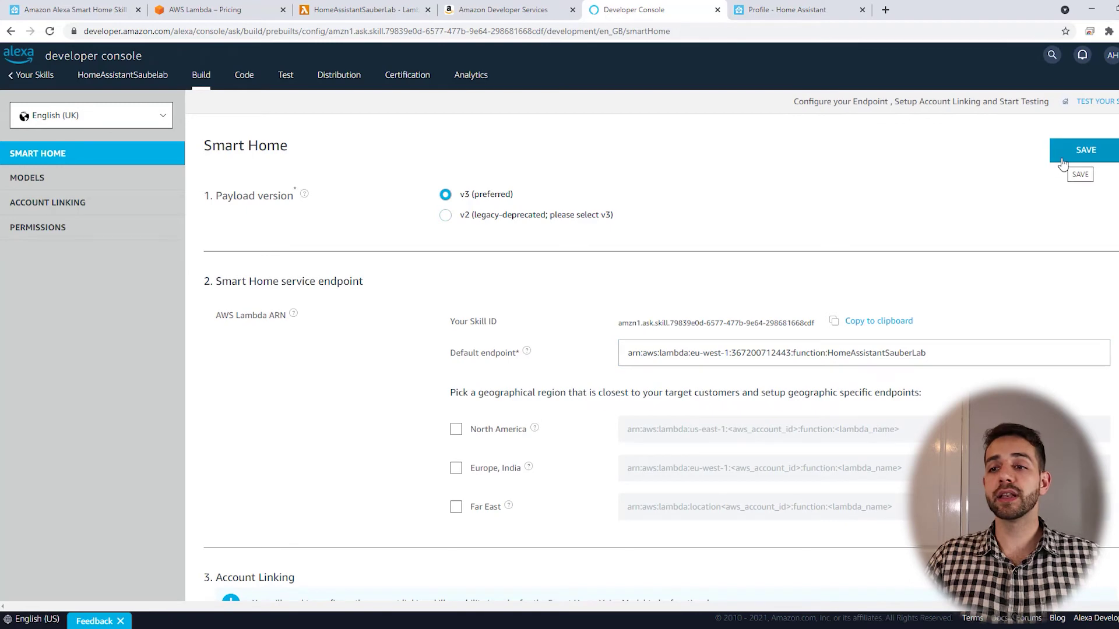
{"action": "left_click", "coordinate": [50, 206]}
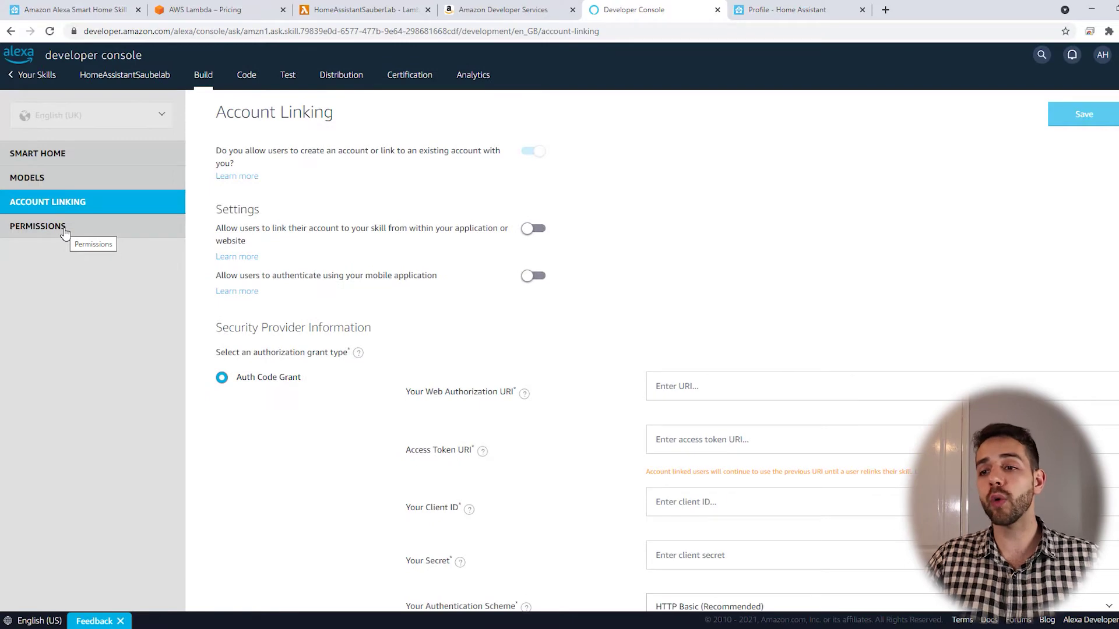
{"action": "scroll", "coordinate": [579, 374], "scroll_direction": "down", "scroll_amount": 2}
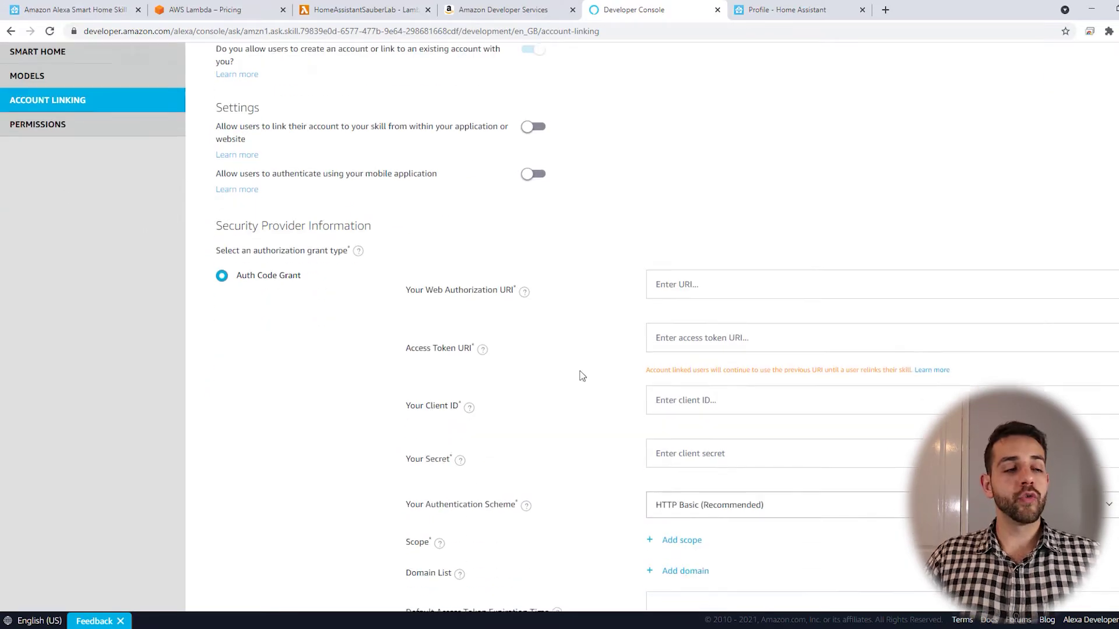
{"action": "scroll", "coordinate": [349, 282], "scroll_direction": "up", "scroll_amount": 2}
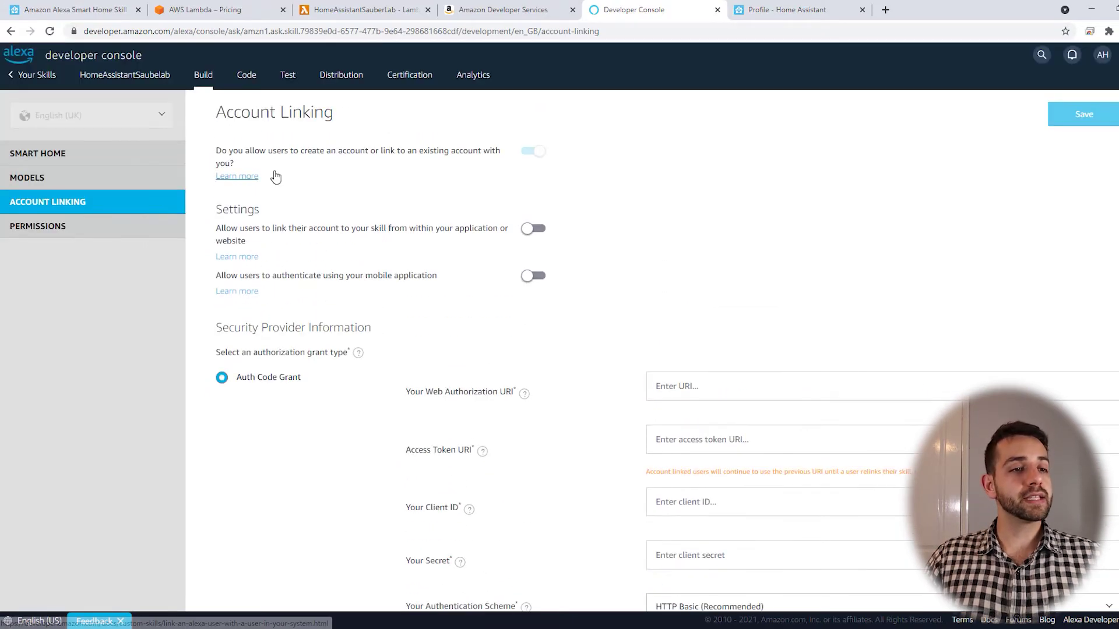
{"action": "scroll", "coordinate": [274, 175], "scroll_direction": "down", "scroll_amount": 2}
{"action": "left_click", "coordinate": [699, 270]}
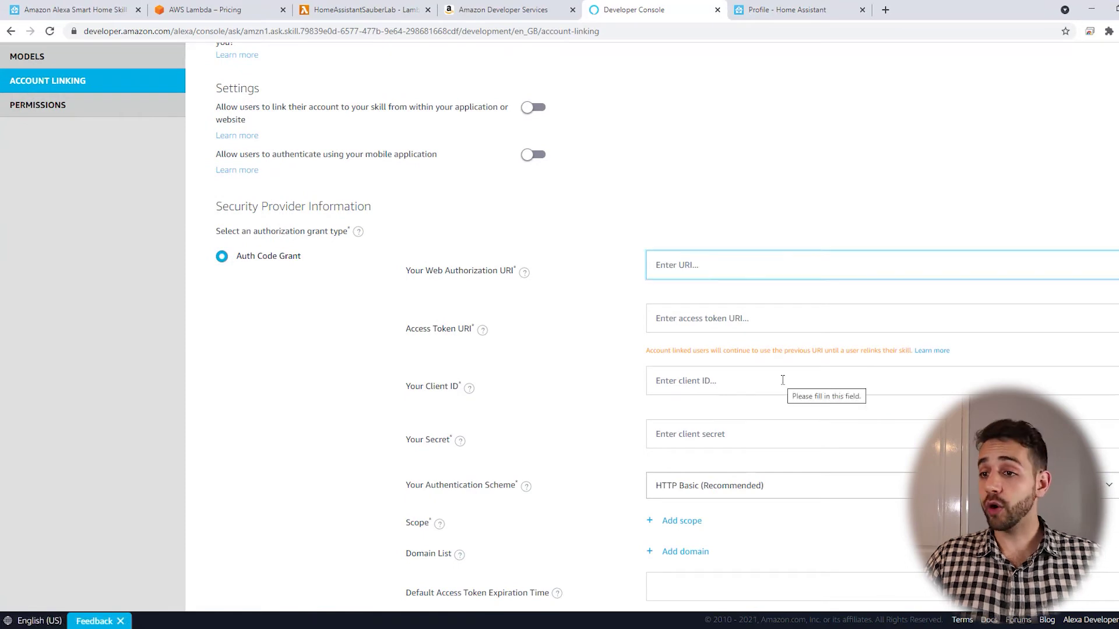
{"action": "left_click", "coordinate": [792, 10]}
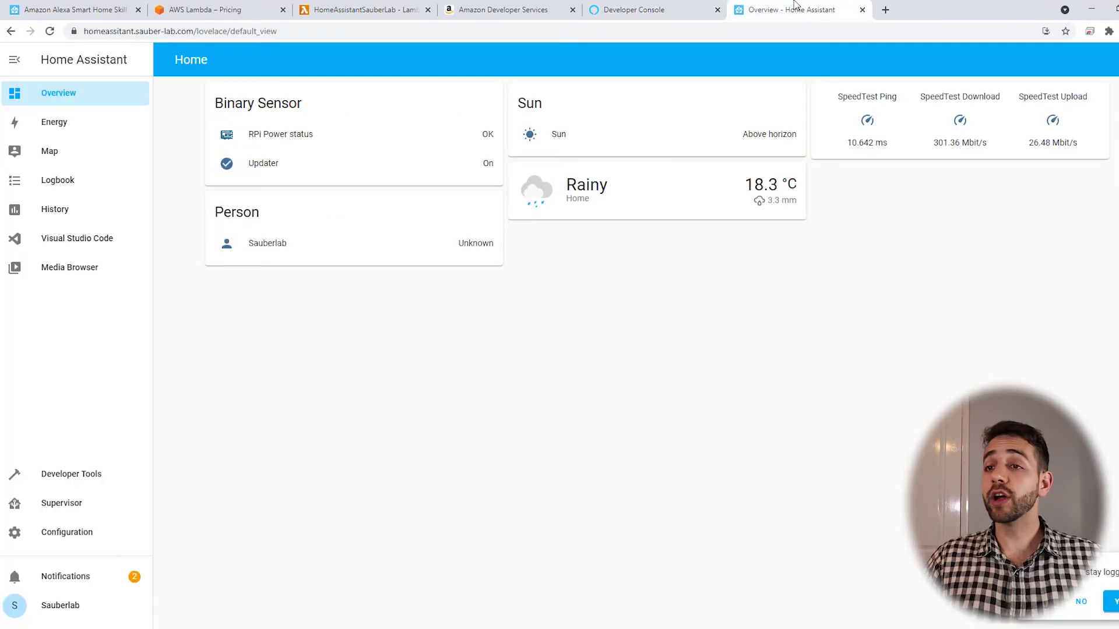
{"action": "left_click_drag", "start_coordinate": [194, 31], "coordinate": [74, 29]}
{"action": "key", "text": "ctrl+c"}
{"action": "left_click", "coordinate": [634, 10]}
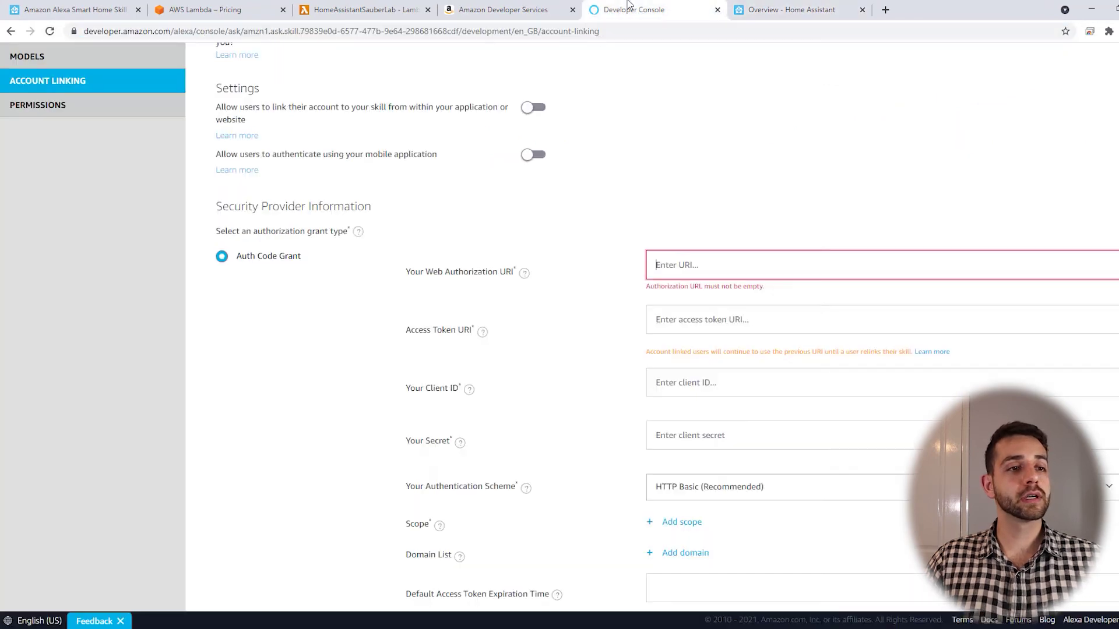
{"action": "left_click", "coordinate": [708, 266]}
{"action": "key", "text": "ctrl+v"}
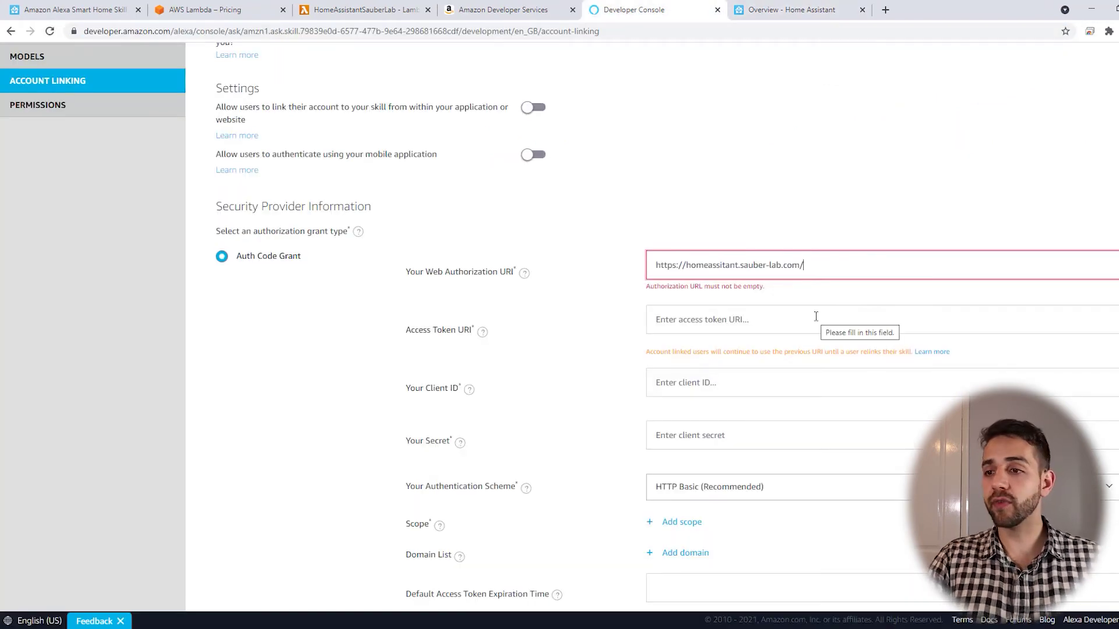
{"action": "type", "text": "auth/authorize"}
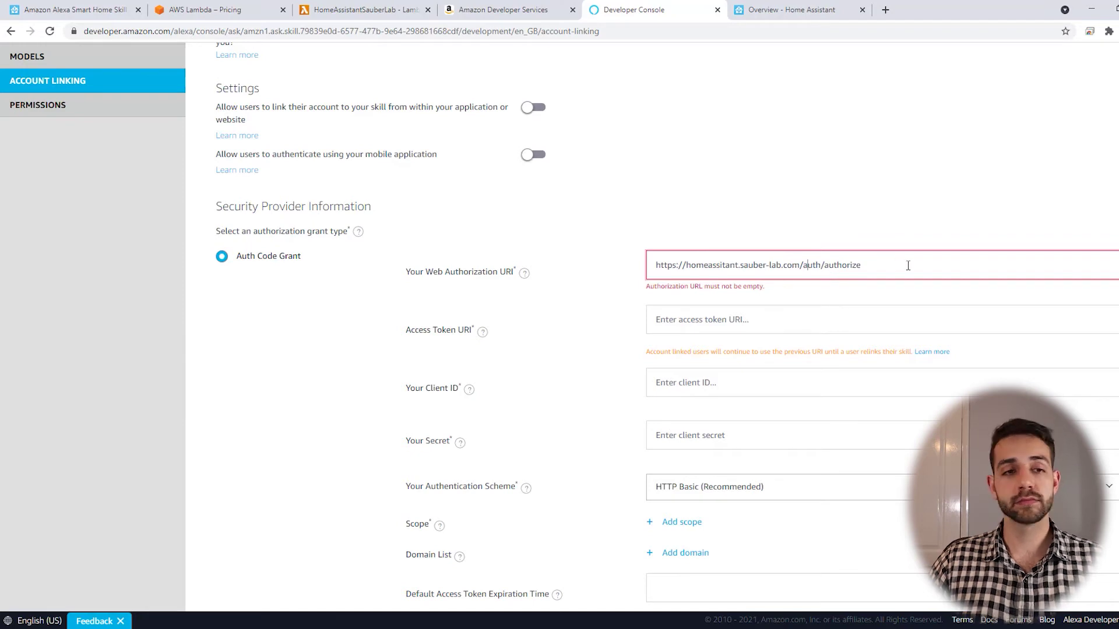
Set Access Token URI to the same base address ending in /auth/token.
{"action": "left_click_drag", "start_coordinate": [824, 266], "coordinate": [573, 267]}
{"action": "key", "text": "ctrl+c"}
{"action": "left_click", "coordinate": [714, 324]}
{"action": "key", "text": "ctrl+v"}
{"action": "type", "text": "/toj"}
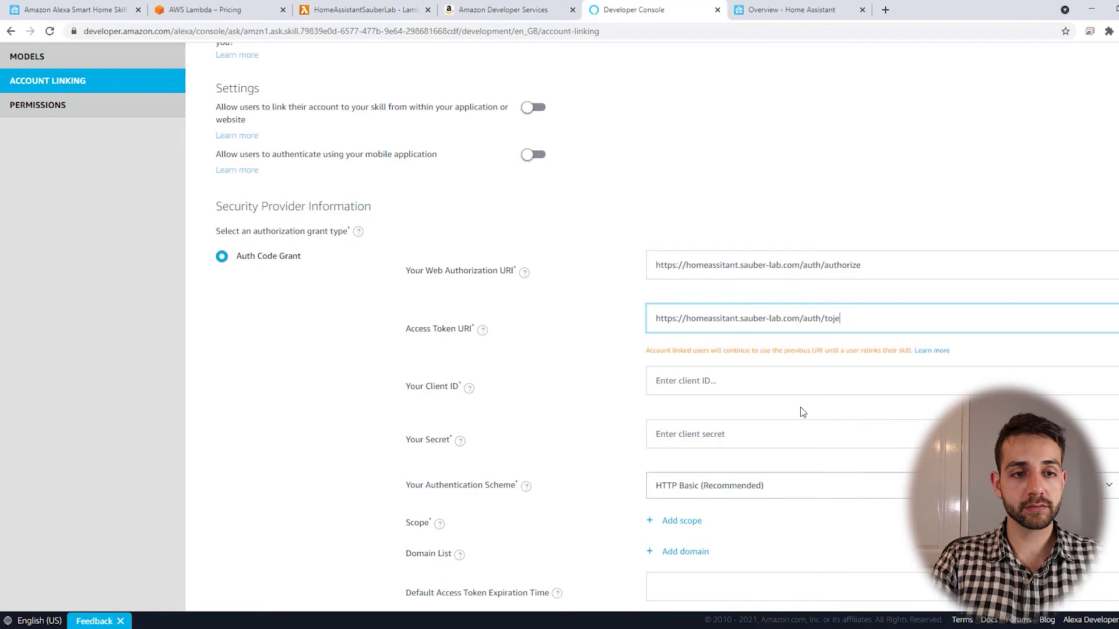
{"action": "key", "text": "BackSpace"}
{"action": "type", "text": "ken"}
{"action": "scroll", "coordinate": [801, 409], "scroll_direction": "down", "scroll_amount": 2}
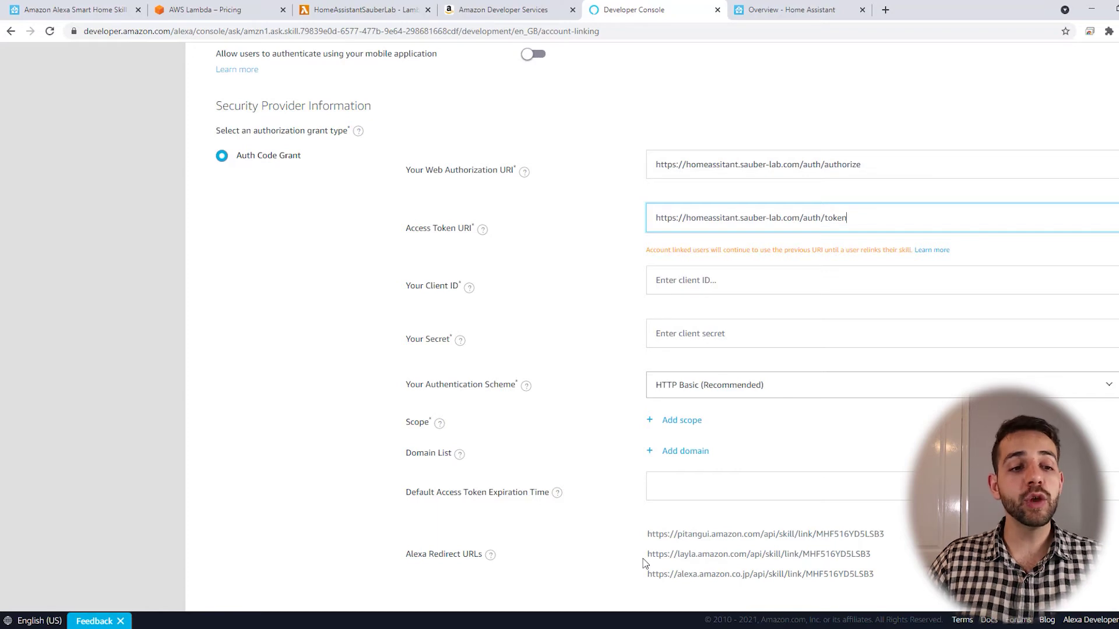
{"action": "left_click_drag", "start_coordinate": [650, 558], "coordinate": [621, 549]}
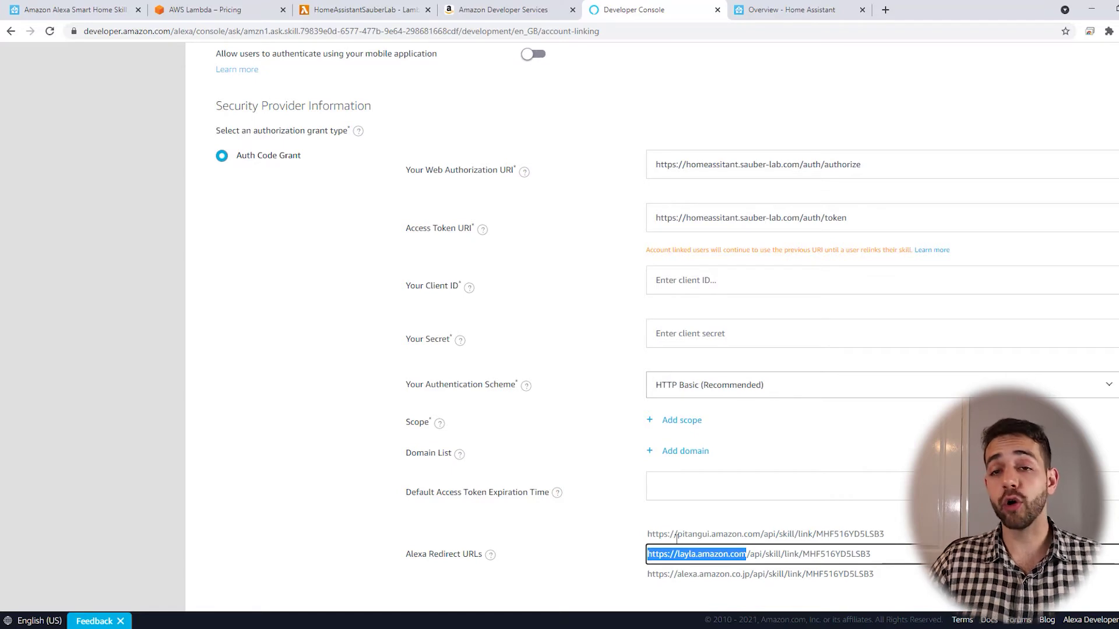
{"action": "left_click_drag", "start_coordinate": [649, 533], "coordinate": [759, 534]}
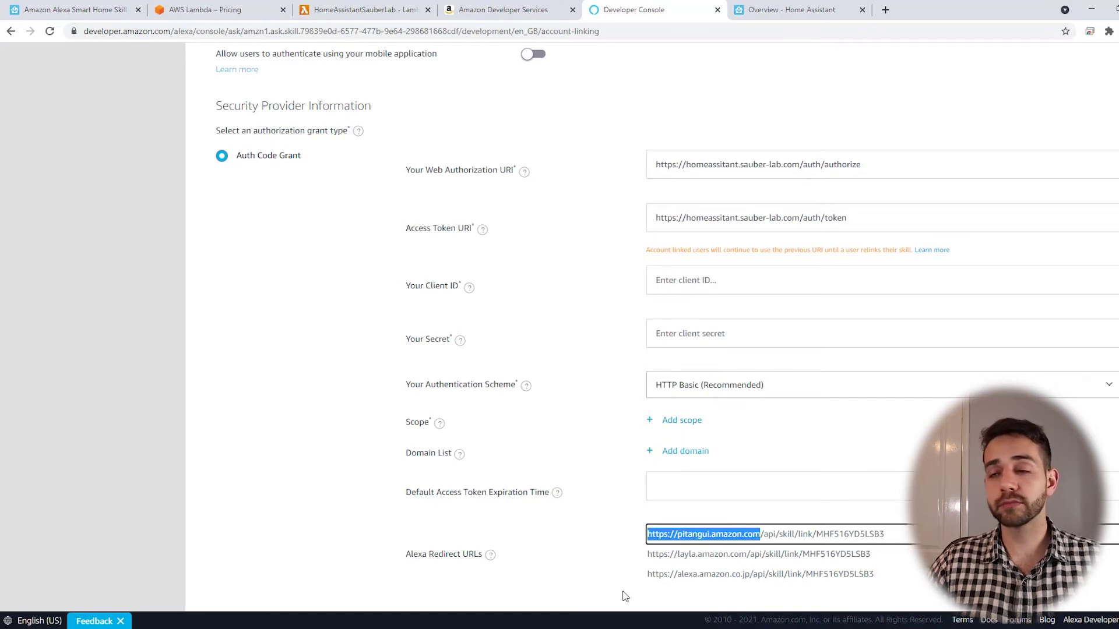
{"action": "left_click_drag", "start_coordinate": [652, 574], "coordinate": [741, 575]}
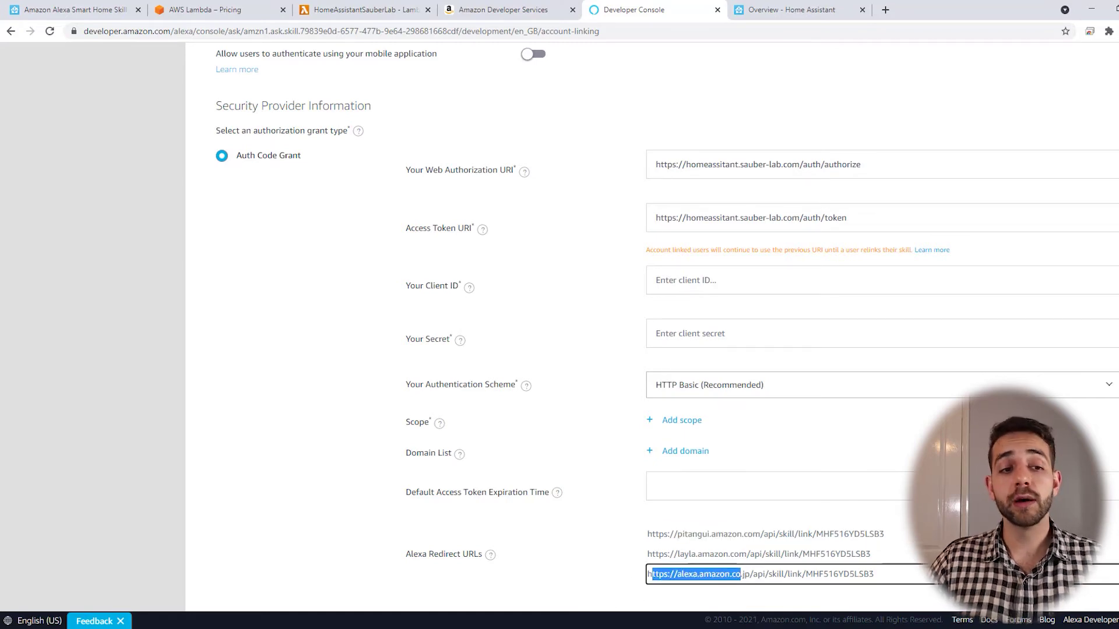
{"action": "left_click_drag", "start_coordinate": [649, 554], "coordinate": [747, 554]}
{"action": "key", "text": "ctrl+c"}
{"action": "left_click", "coordinate": [698, 287]}
{"action": "key", "text": "ctrl+v"}
Enter a placeholder client secret, choose 'Credentials in request body', and add scope Smart_Home.
{"action": "left_click", "coordinate": [712, 334]}
{"action": "type", "text": "anything"}
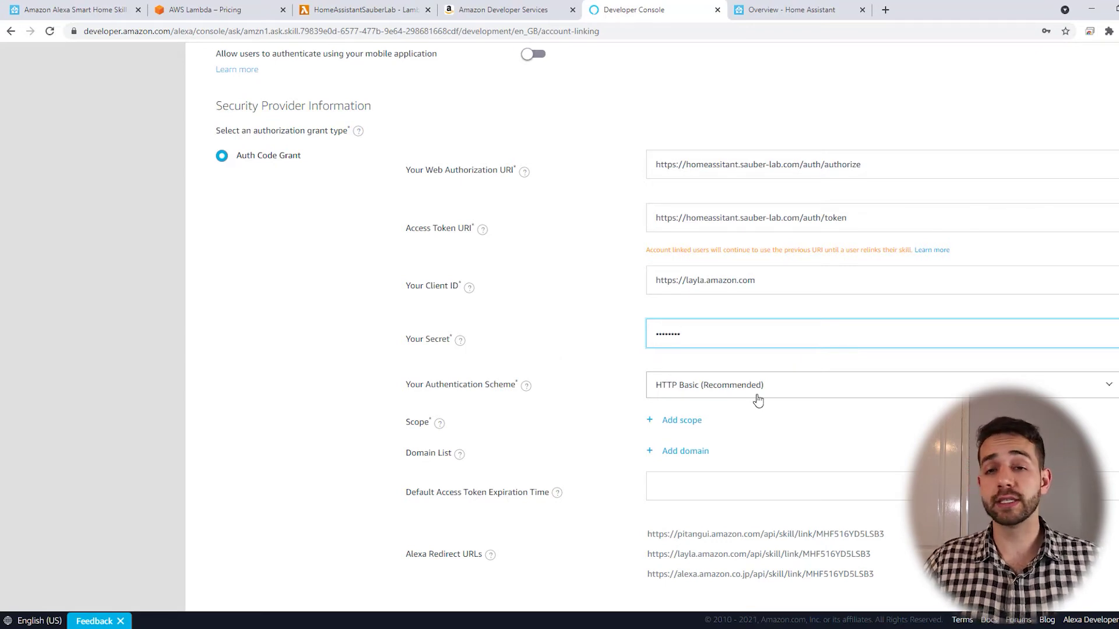
{"action": "left_click", "coordinate": [673, 398]}
{"action": "left_click", "coordinate": [700, 446]}
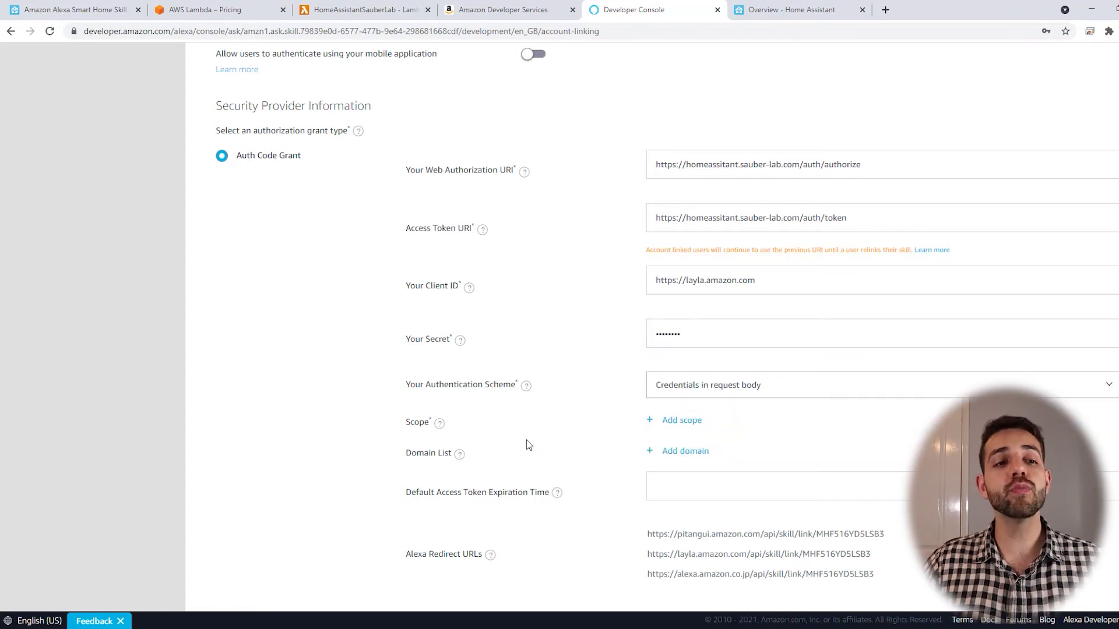
{"action": "left_click", "coordinate": [684, 421]}
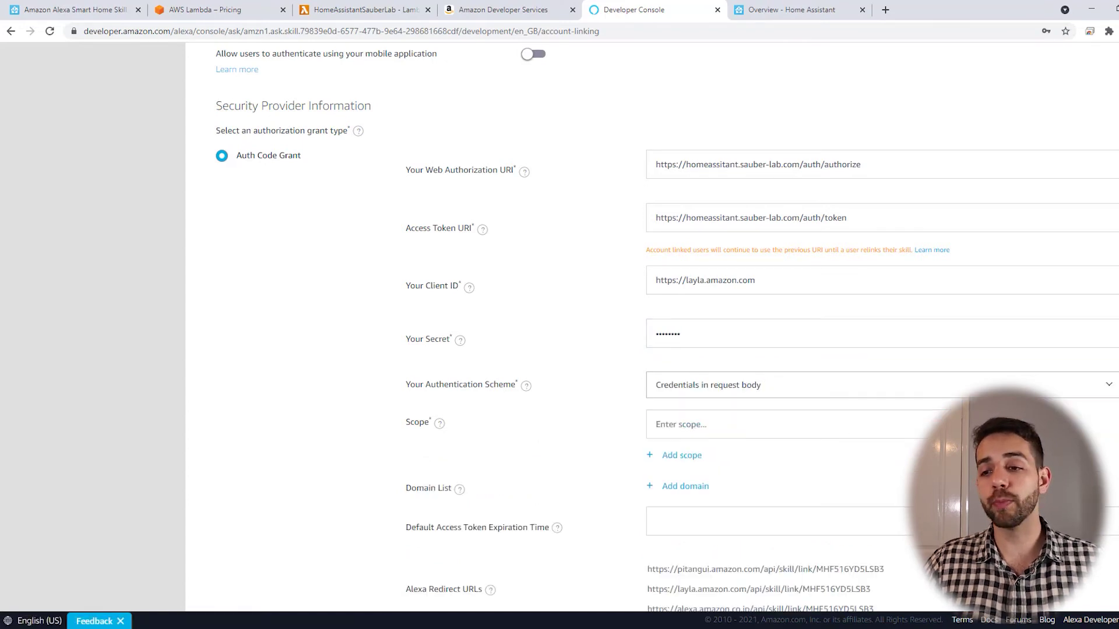
{"action": "type", "text": "Smart_Home"}
{"action": "scroll", "coordinate": [766, 289], "scroll_direction": "down", "scroll_amount": 1}
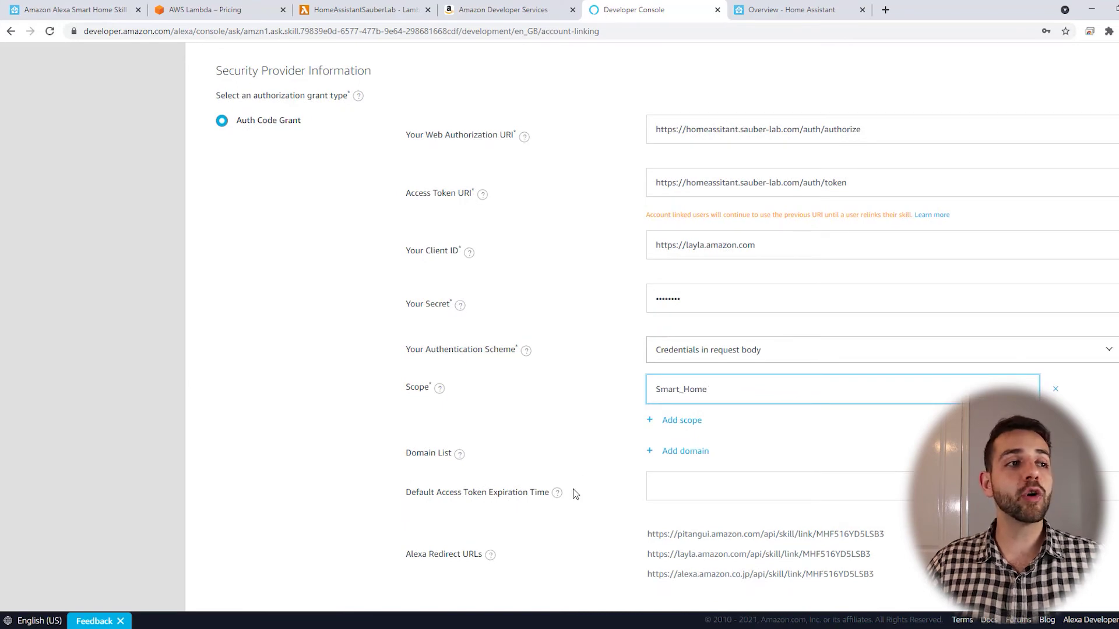
{"action": "scroll", "coordinate": [668, 468], "scroll_direction": "up", "scroll_amount": 5}
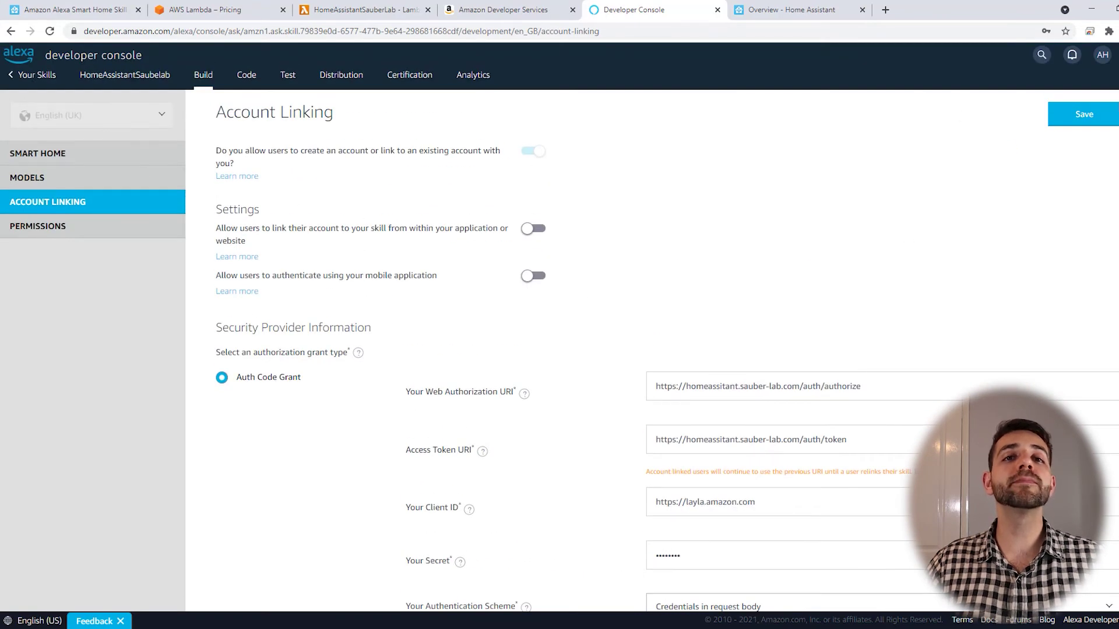
Save the Auth Code Grant account linking configuration with scope Smart_Home.
{"action": "left_click", "coordinate": [1077, 114]}
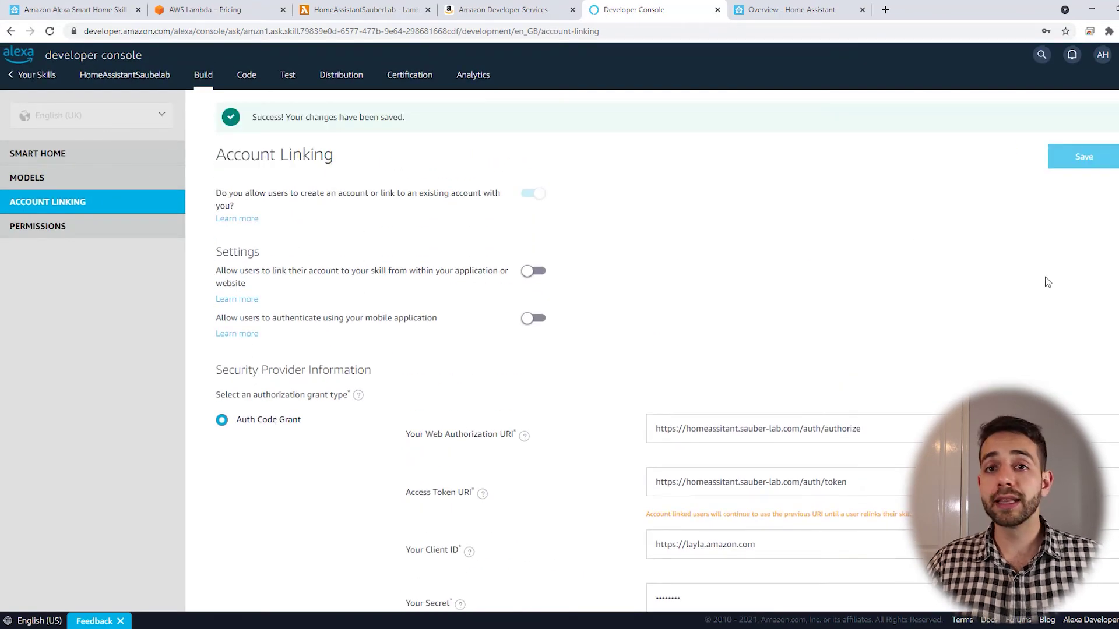